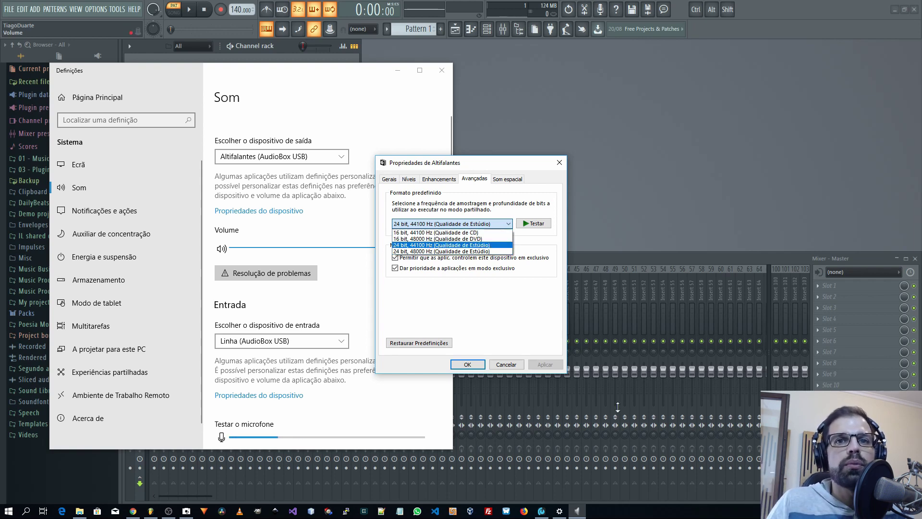
# Bring up Universal Control beside the speaker properties and try to apply 16 bit, 44100 Hz (Qualidade de CD) as the default format.
pyautogui.click(544, 512)
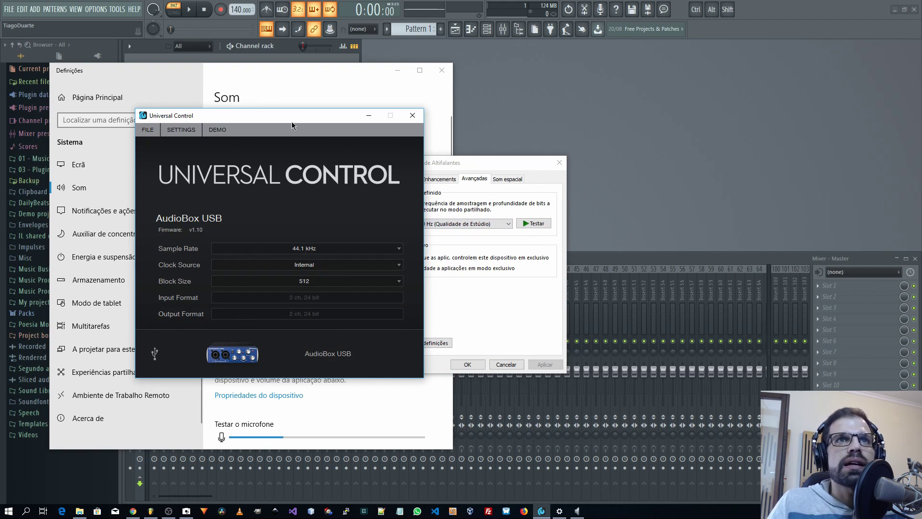
pyautogui.moveTo(292, 123); pyautogui.dragTo(725, 120)
pyautogui.click(452, 224)
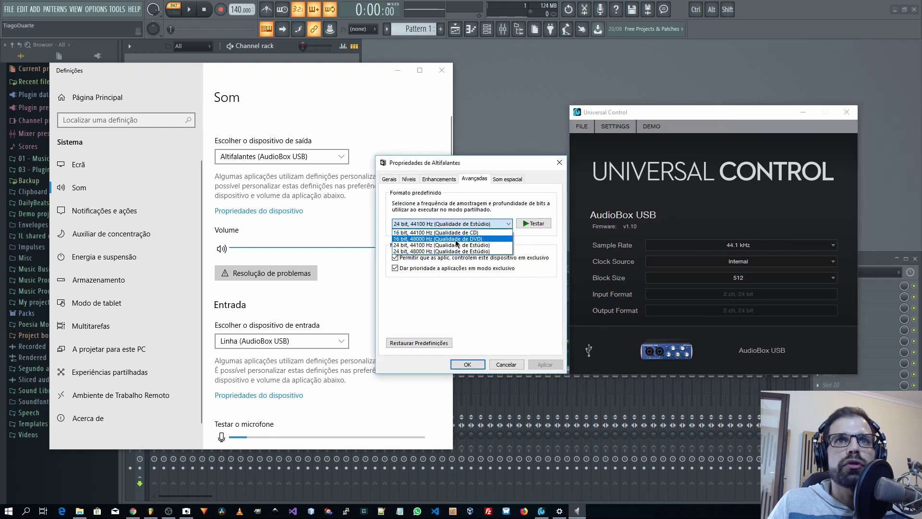
pyautogui.click(455, 233)
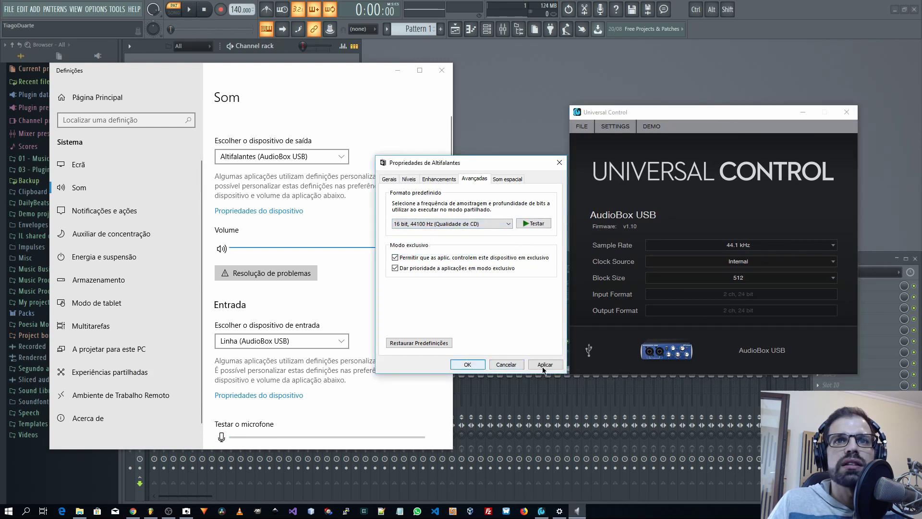
pyautogui.click(543, 367)
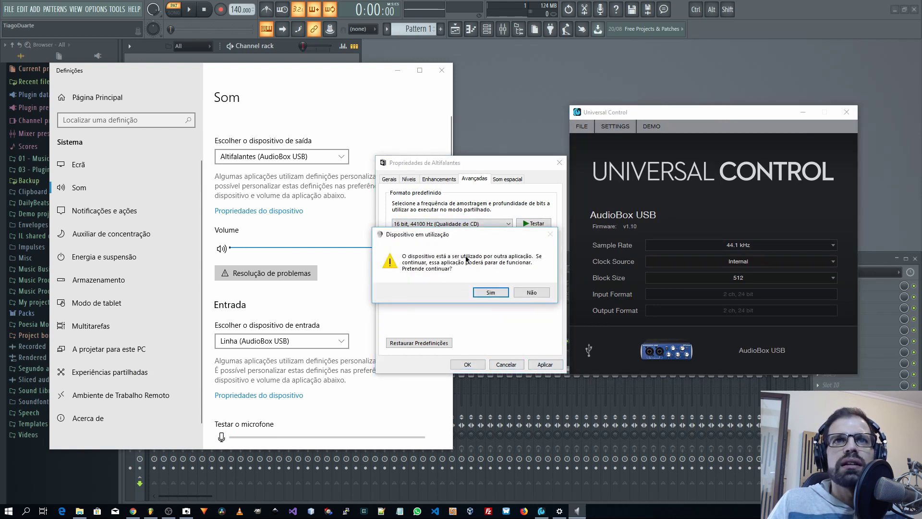
pyautogui.click(532, 293)
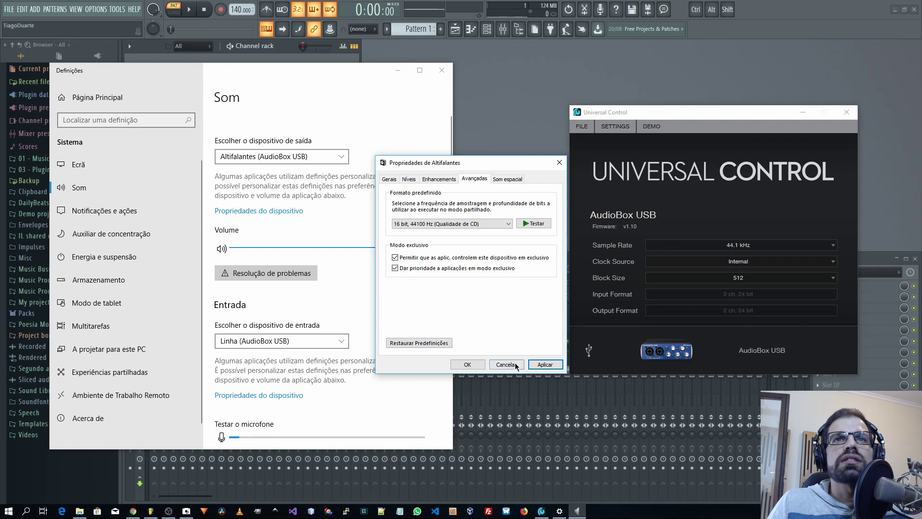
# Close the speaker properties without applying changes, along with the Windows sound settings and Universal Control.
pyautogui.click(502, 179)
pyautogui.click(471, 179)
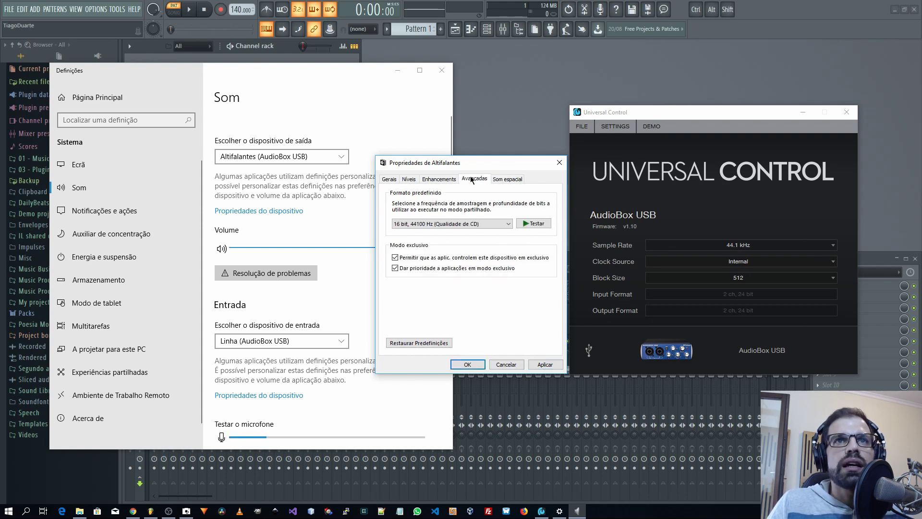
pyautogui.click(559, 162)
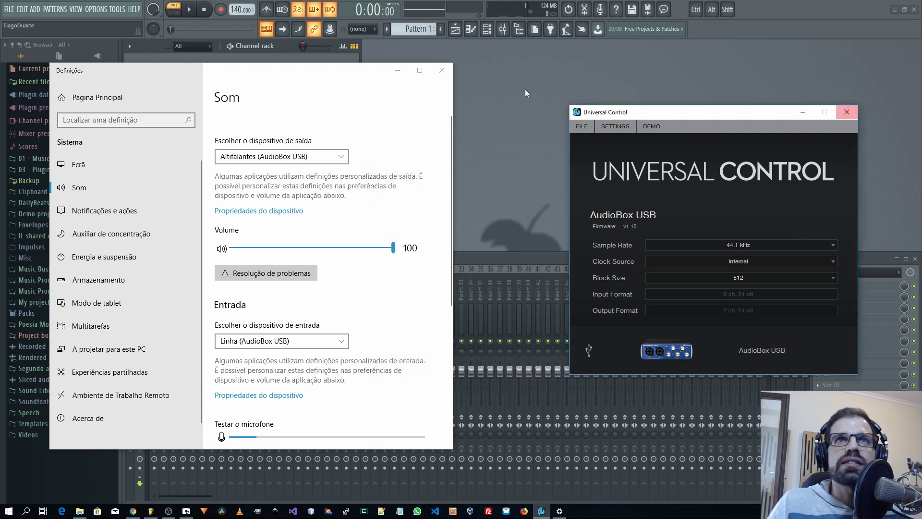
pyautogui.click(441, 70)
pyautogui.moveTo(696, 112); pyautogui.dragTo(402, 128)
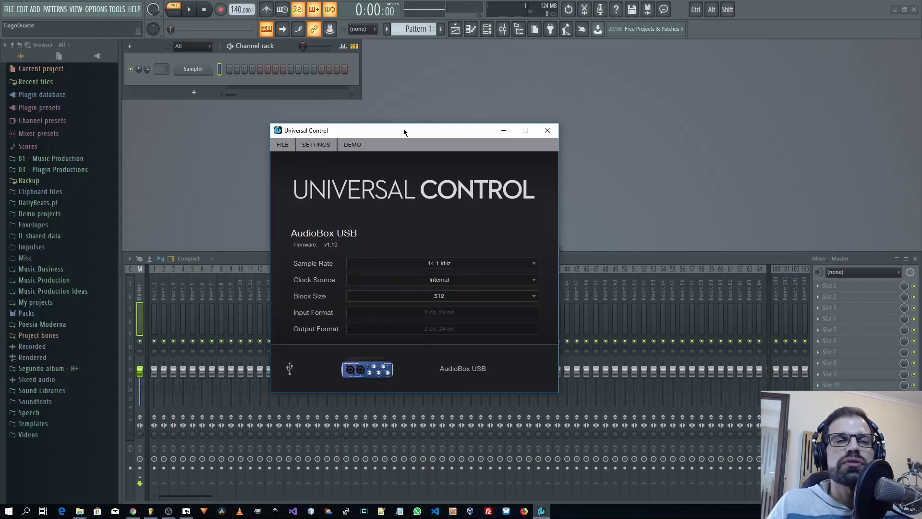
pyautogui.click(544, 130)
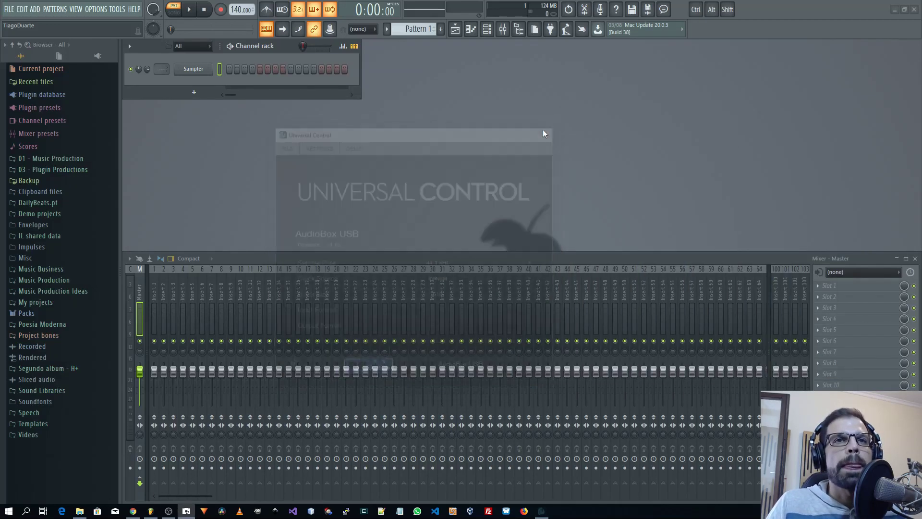
# Open FL Studio's audio settings and choose FL Studio ASIO as the input/output device.
pyautogui.click(89, 10)
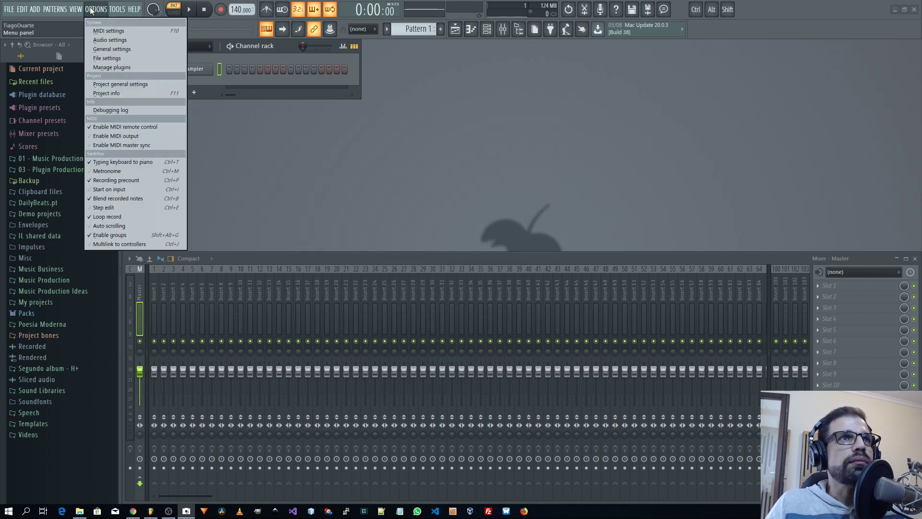
pyautogui.click(110, 40)
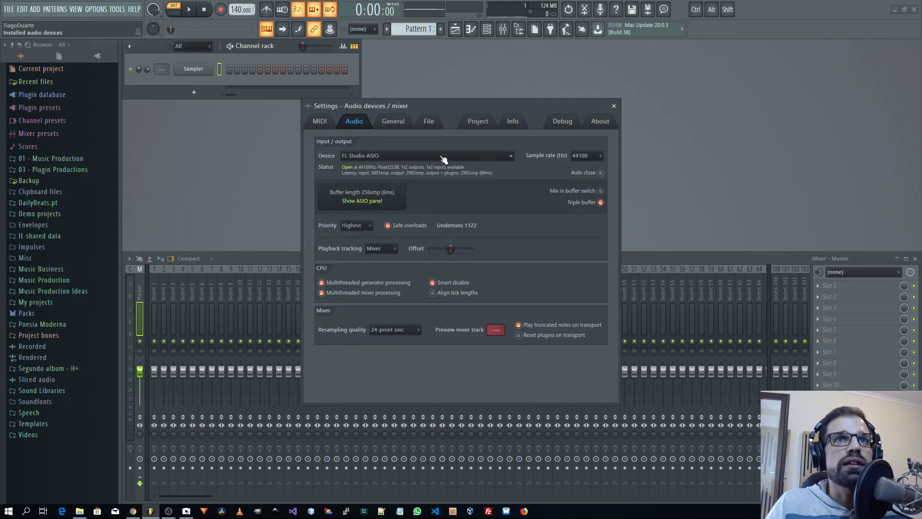
pyautogui.click(404, 155)
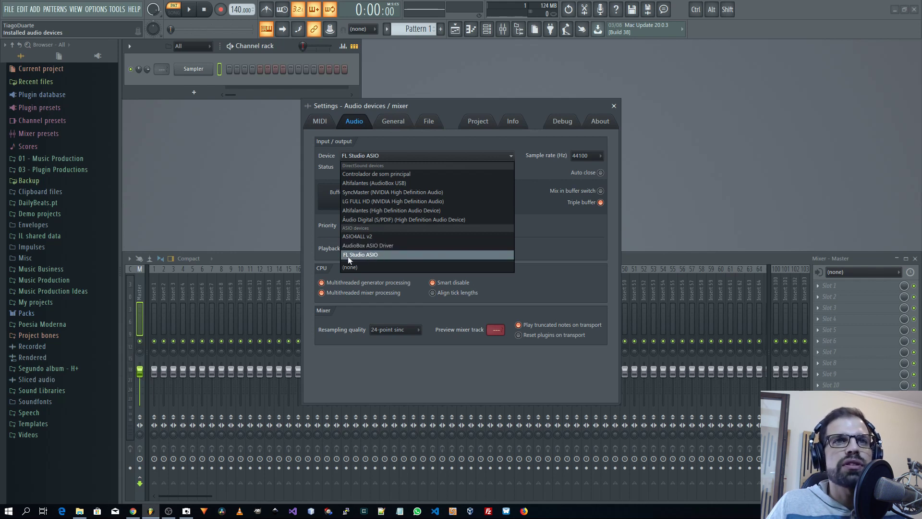
pyautogui.click(509, 253)
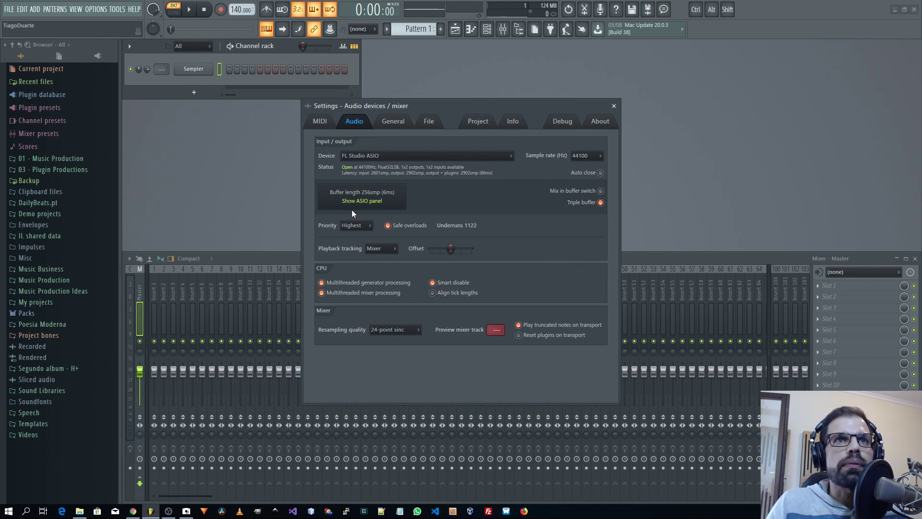
# Review the DirectSound and ASIO drivers offered in the audio device list, including AudioBox ASIO Driver and FL Studio ASIO.
pyautogui.click(409, 155)
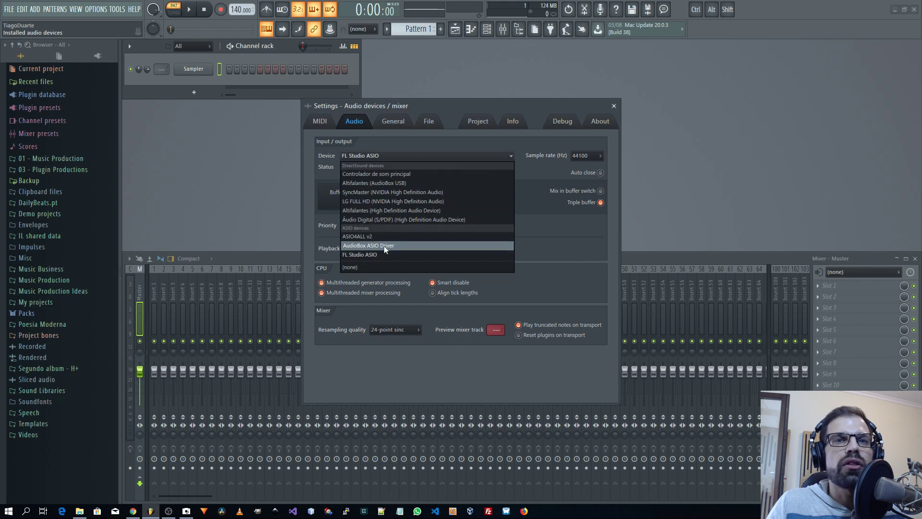
pyautogui.click(573, 238)
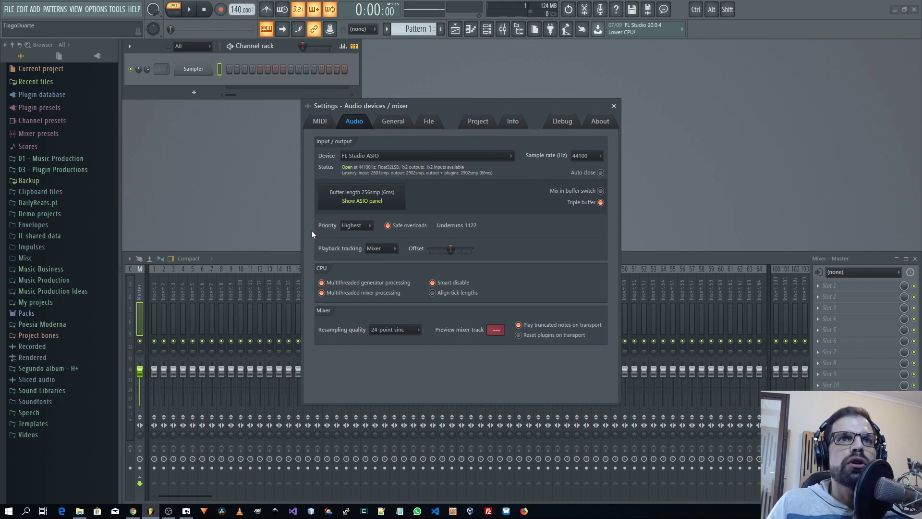
pyautogui.click(357, 157)
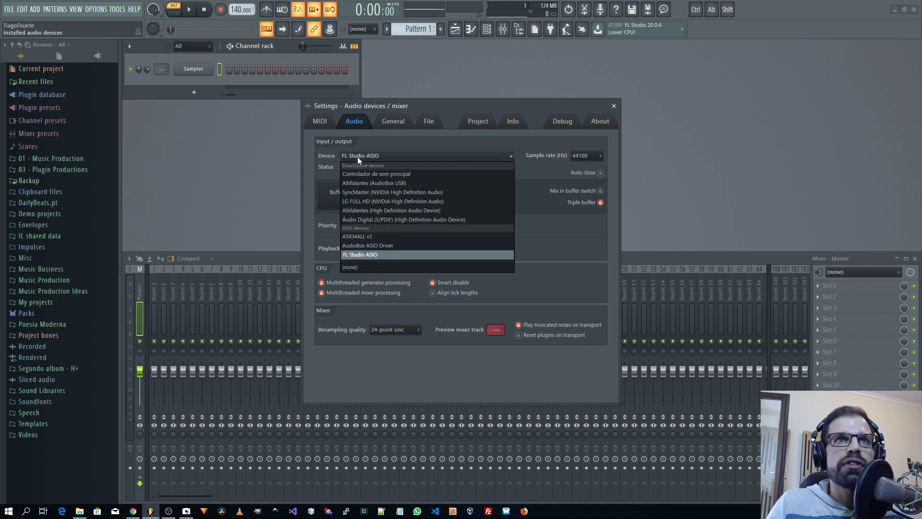
pyautogui.click(414, 144)
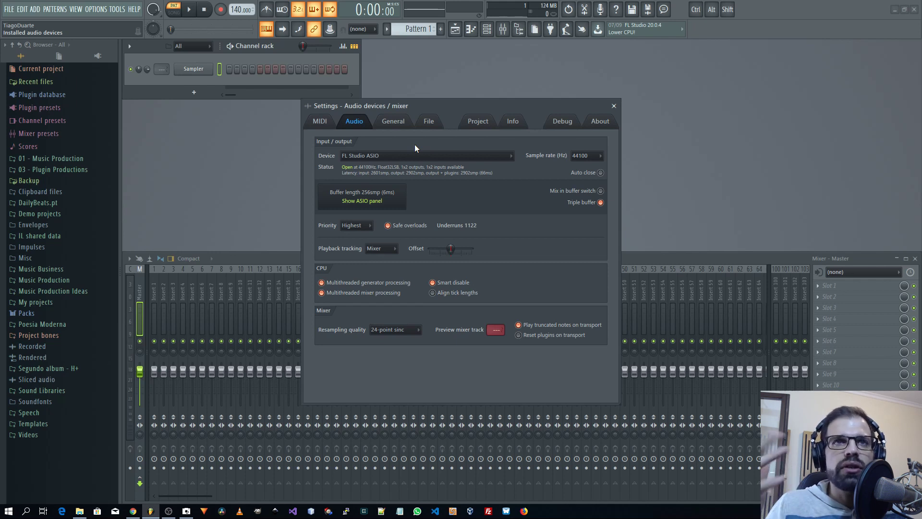
pyautogui.click(416, 156)
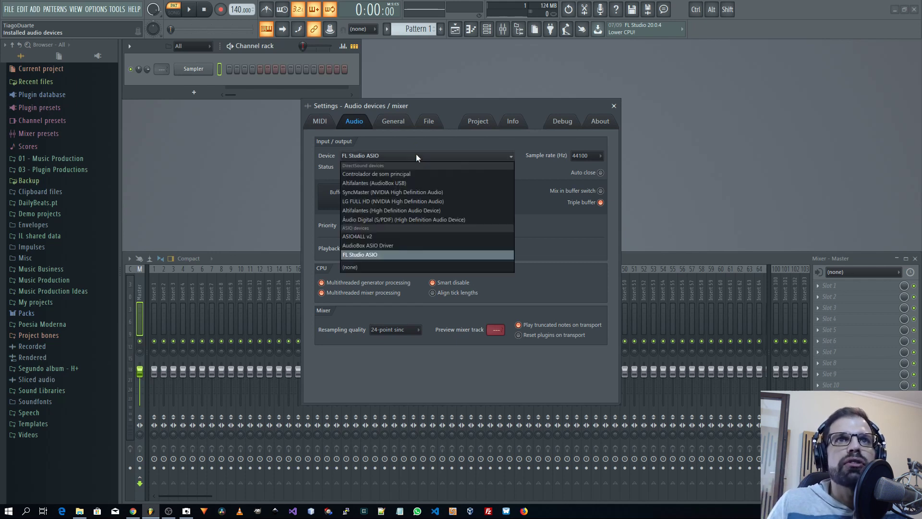
pyautogui.click(360, 254)
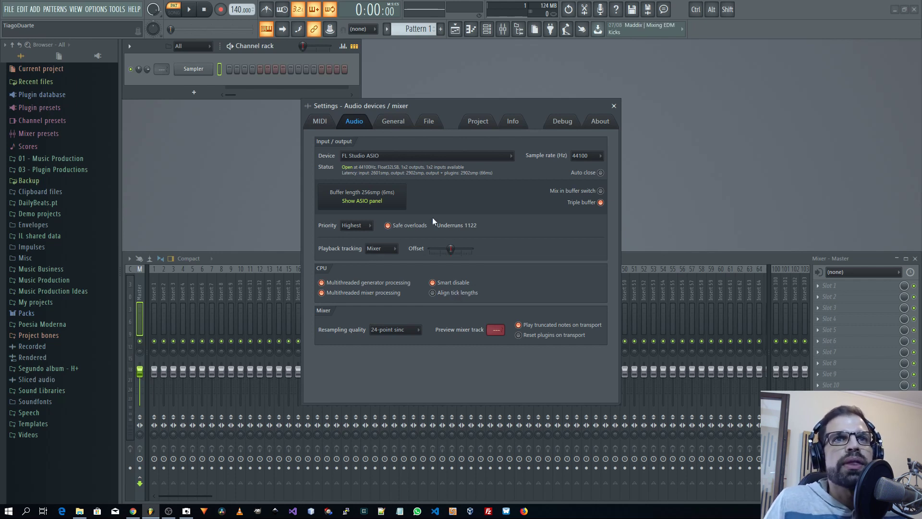
pyautogui.click(394, 158)
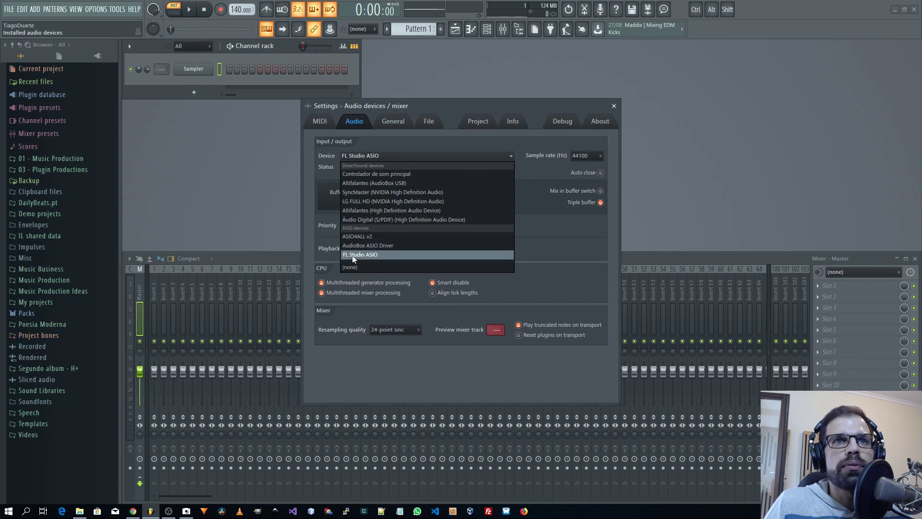
pyautogui.click(575, 247)
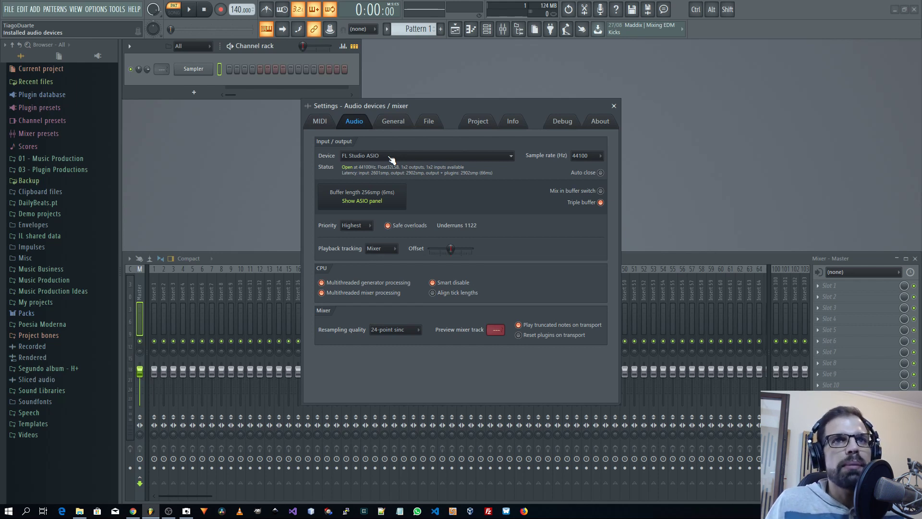
# Open the FL Studio ASIO driver panel and set its buffer length to 512.
pyautogui.click(373, 201)
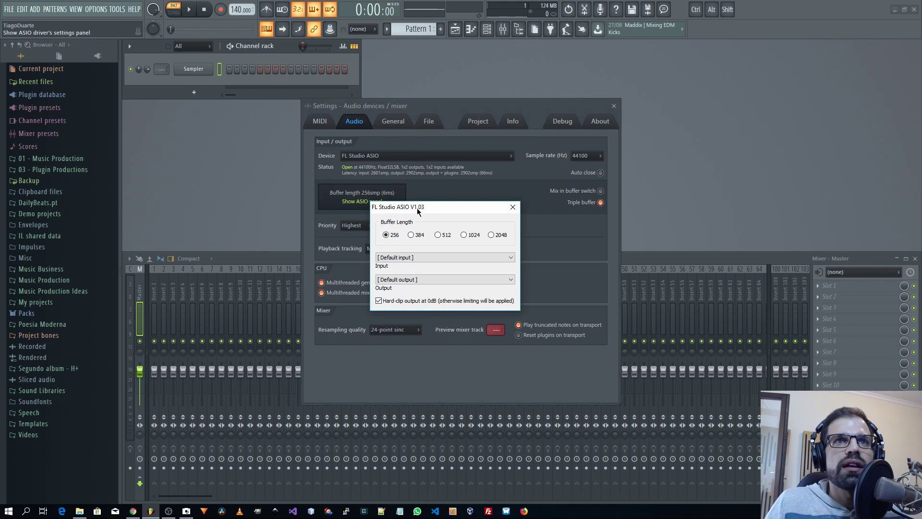
pyautogui.moveTo(417, 208); pyautogui.dragTo(420, 223)
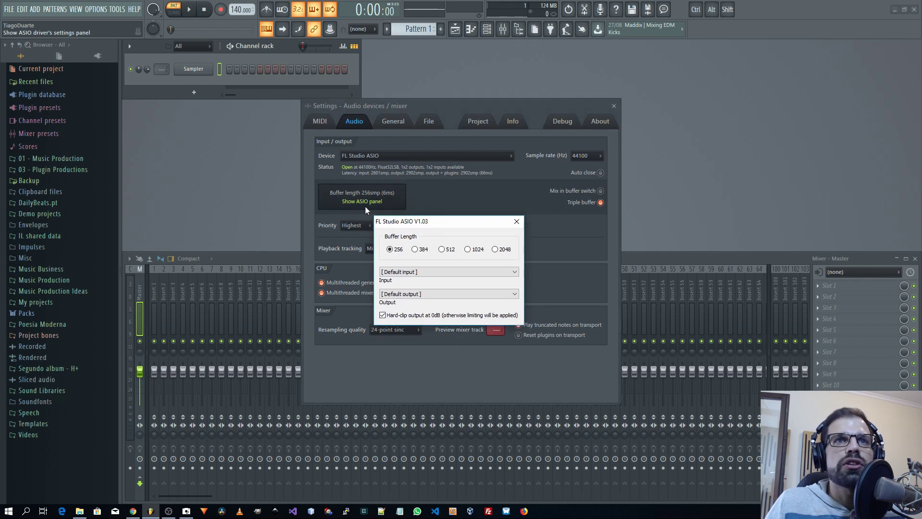
pyautogui.moveTo(445, 226); pyautogui.dragTo(452, 208)
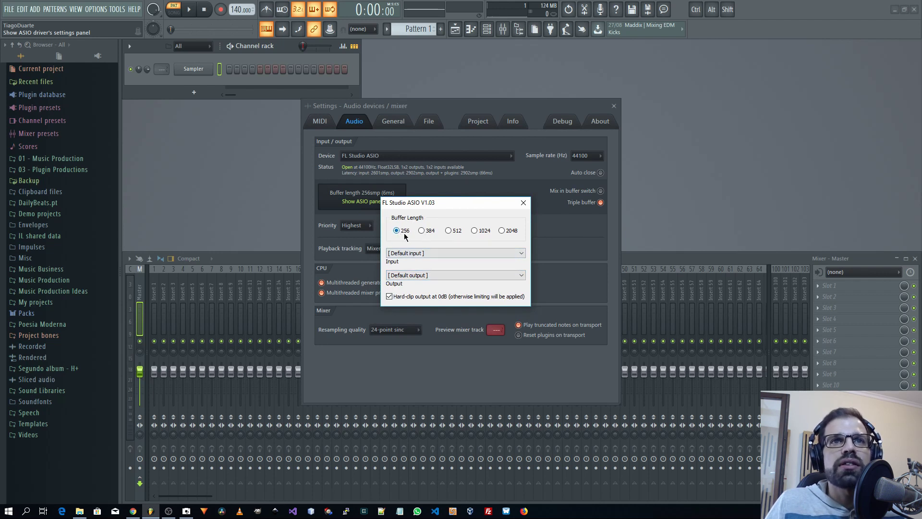
pyautogui.click(448, 230)
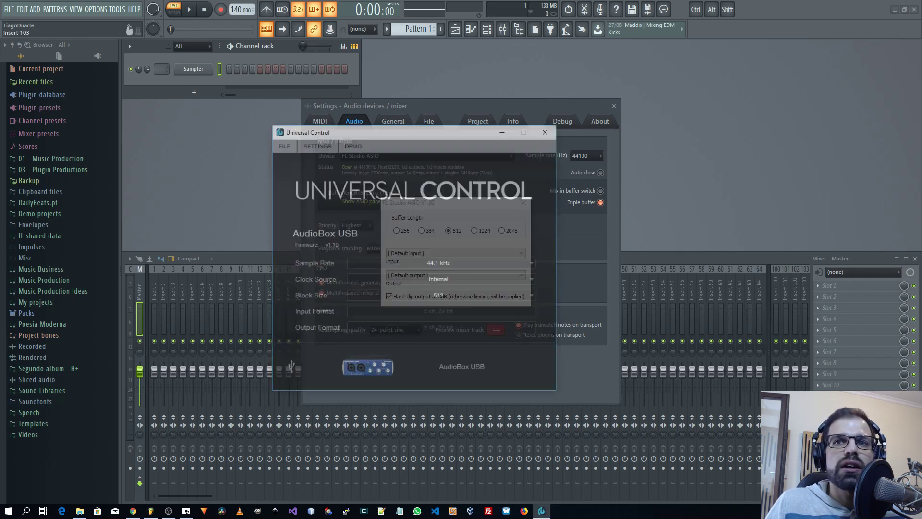
# Compare Universal Control's sample rate and block size options with the ASIO buffer length, and close Universal Control.
pyautogui.moveTo(415, 134); pyautogui.dragTo(695, 127)
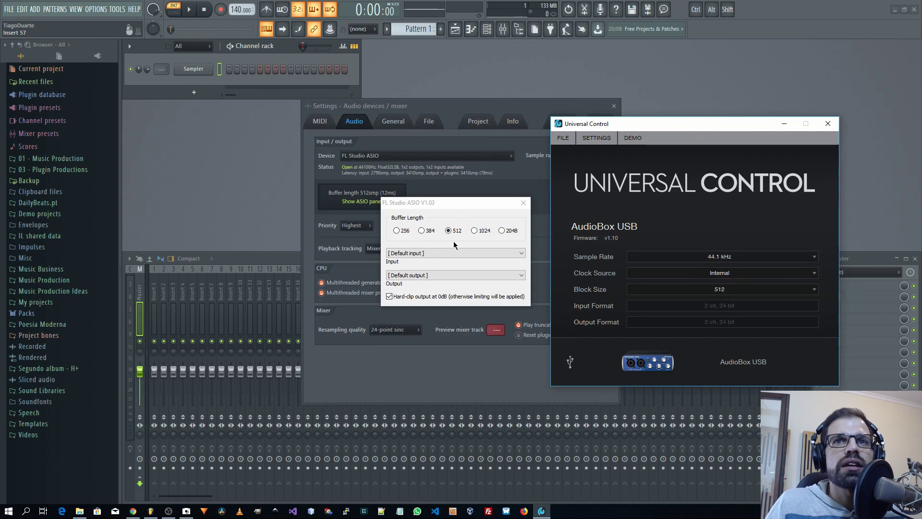
pyautogui.click(690, 290)
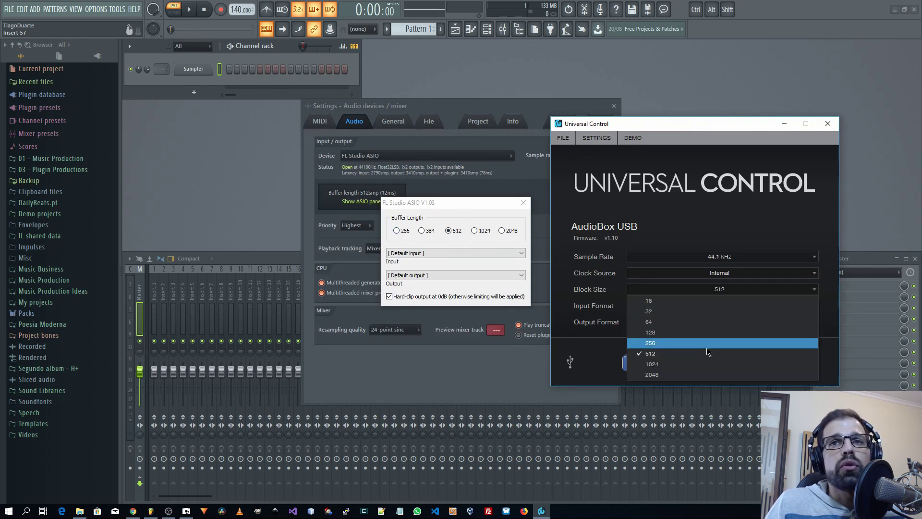
pyautogui.click(421, 209)
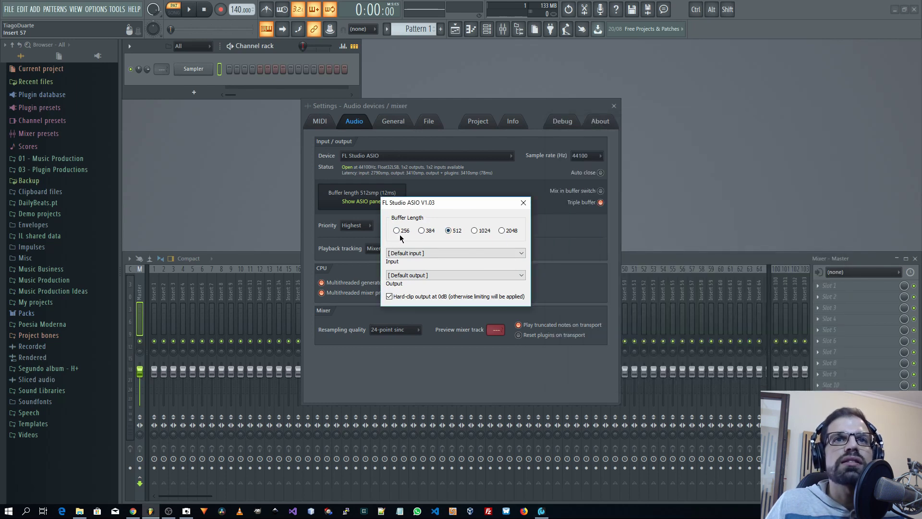
pyautogui.click(541, 510)
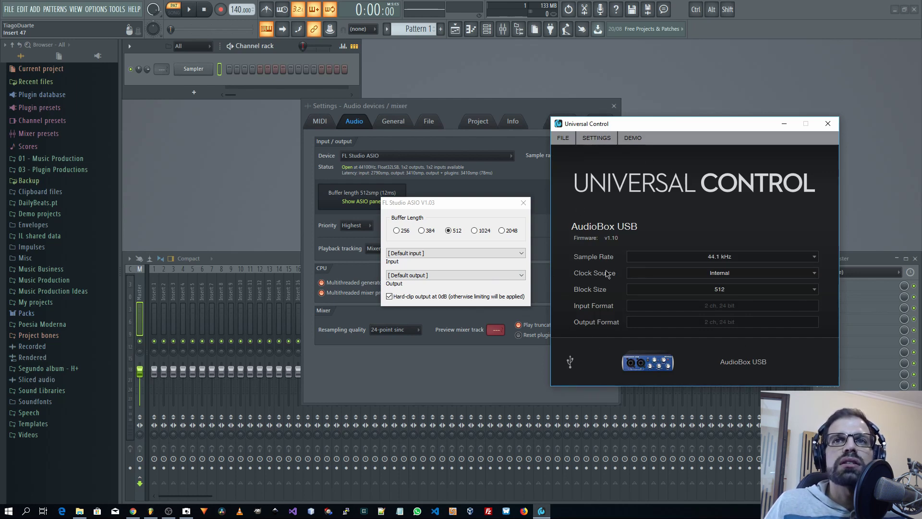
pyautogui.click(827, 125)
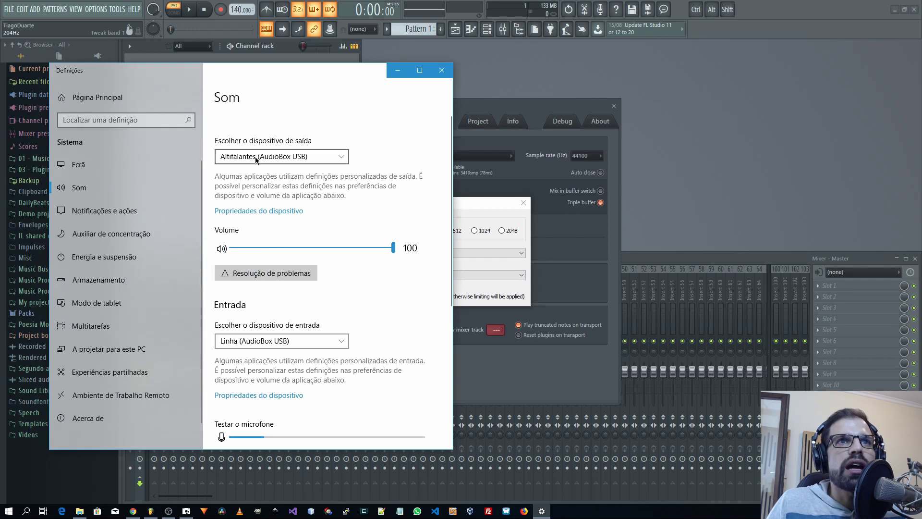
# Close the Windows sound settings and keep the FL Studio ASIO driver's devices on Default input and Default output.
pyautogui.moveTo(252, 75); pyautogui.dragTo(707, 108)
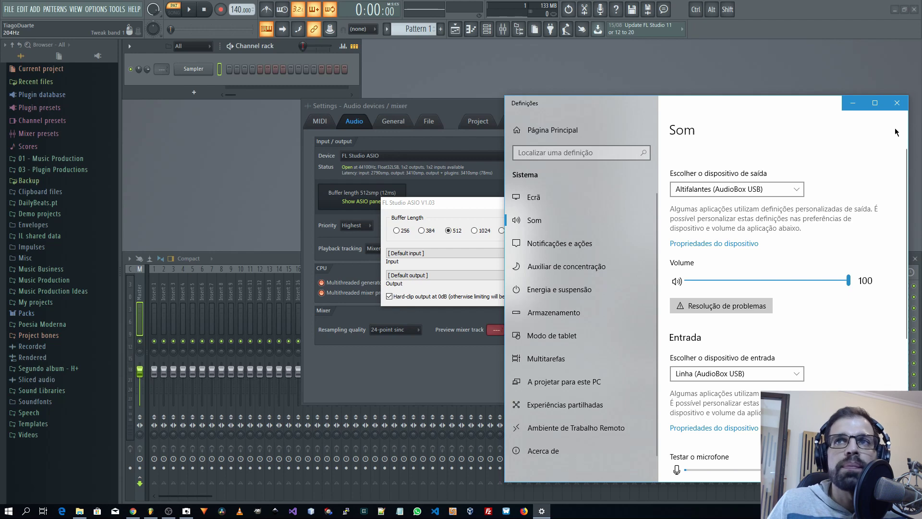
pyautogui.click(897, 103)
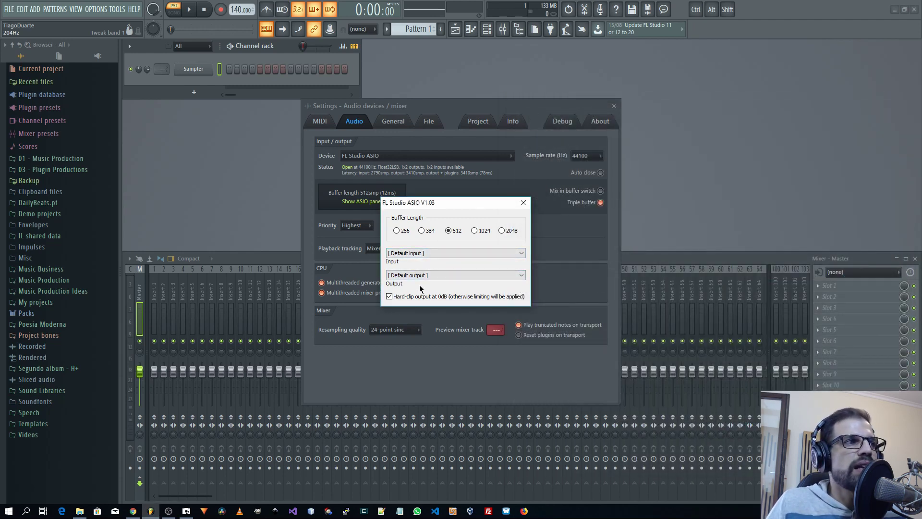
pyautogui.click(434, 278)
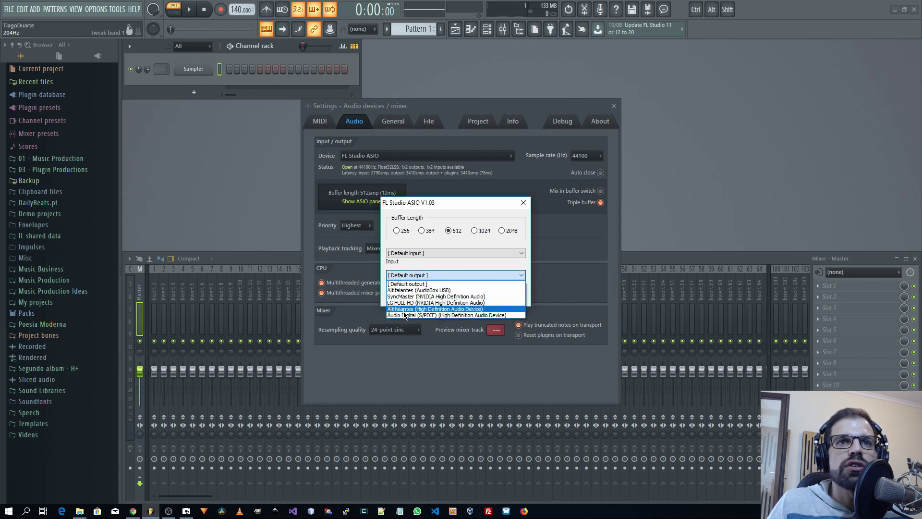
pyautogui.click(480, 263)
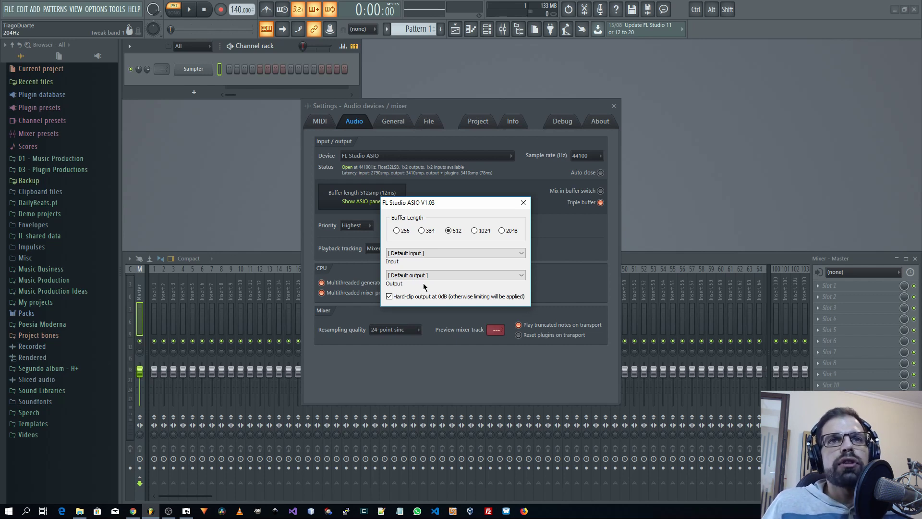
pyautogui.click(422, 255)
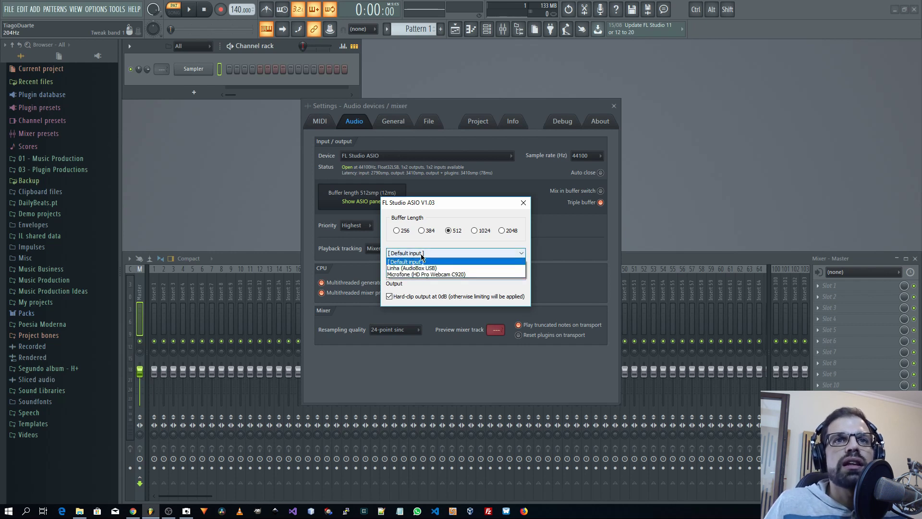
pyautogui.click(406, 257)
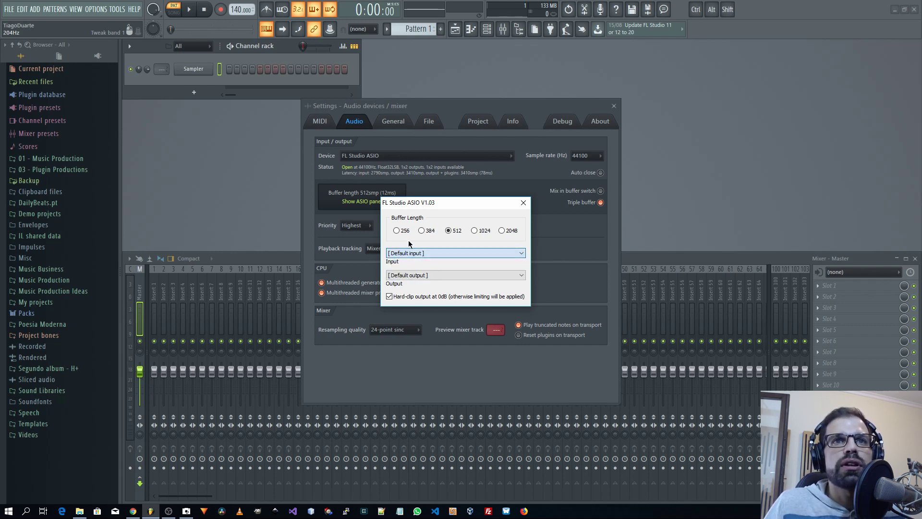
# Close the FL Studio ASIO driver panel and the audio settings window.
pyautogui.click(524, 206)
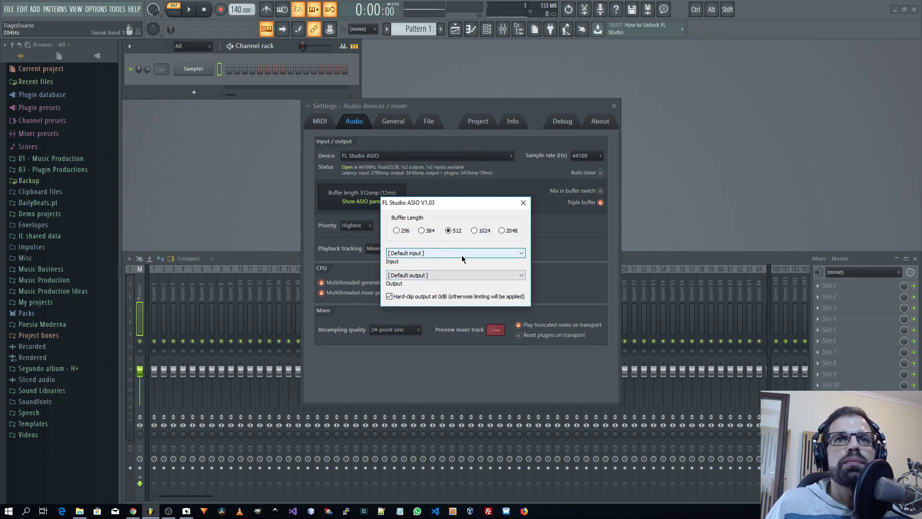
pyautogui.click(523, 203)
pyautogui.click(614, 106)
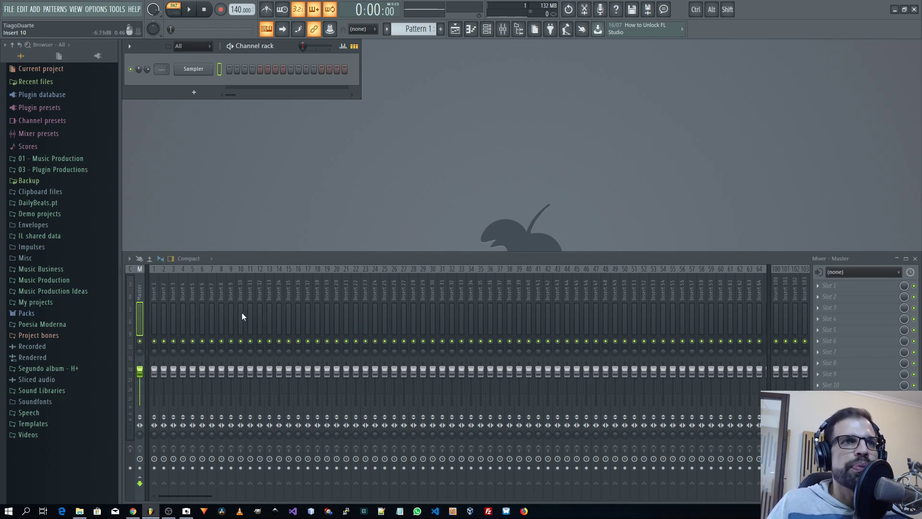
# Examine the audio input choices offered for mixer Insert 1 and compare it with the Master track.
pyautogui.click(157, 293)
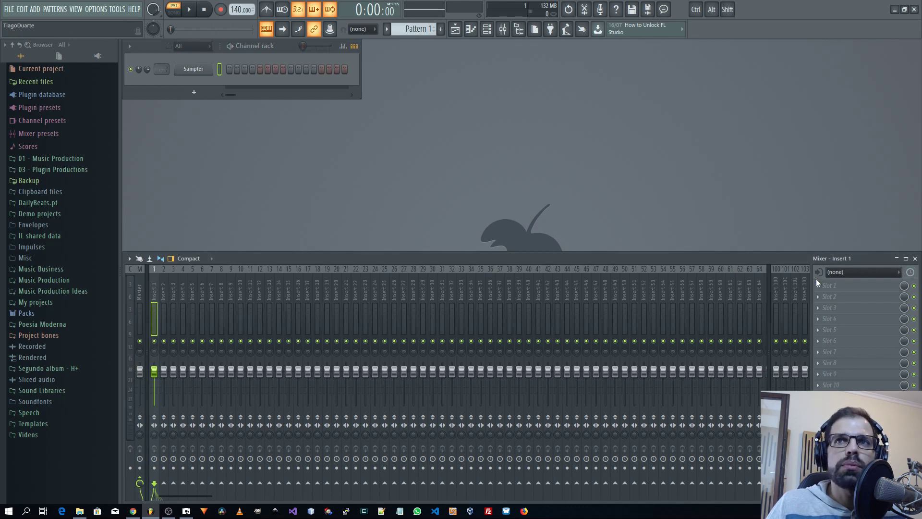
pyautogui.click(853, 274)
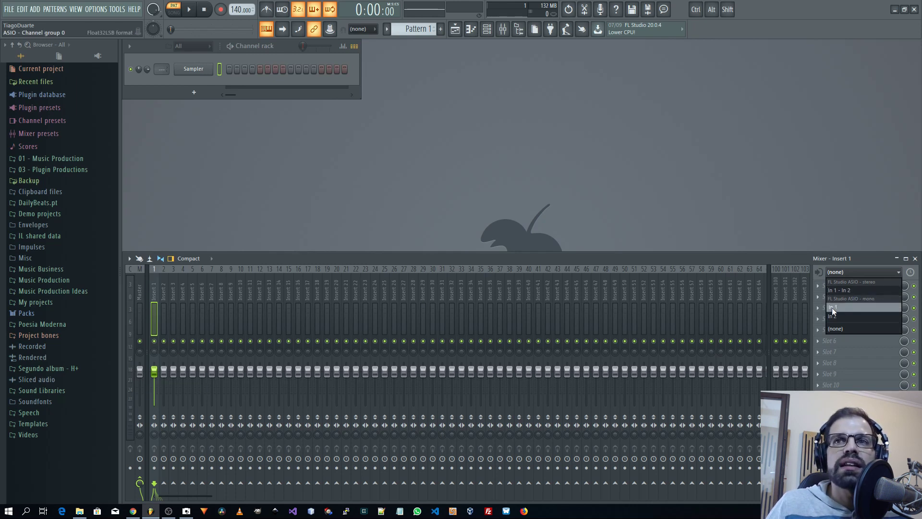
pyautogui.click(695, 272)
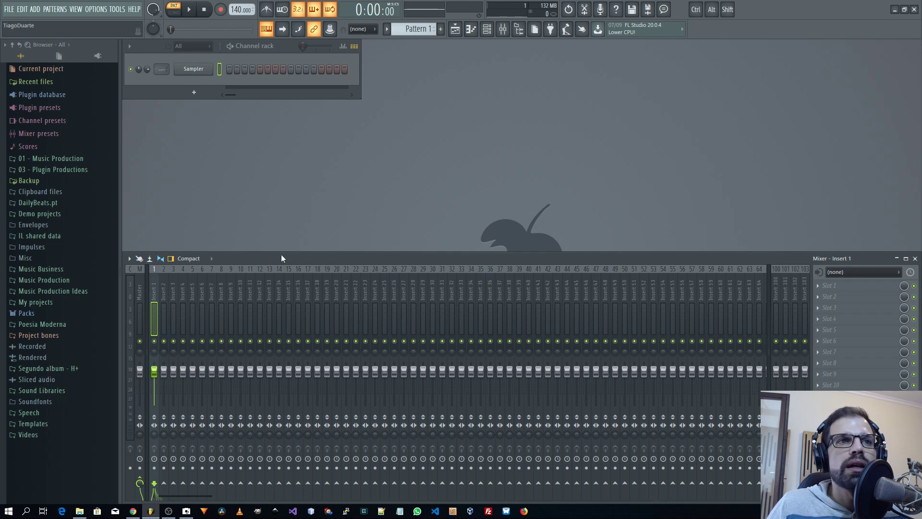
pyautogui.click(139, 290)
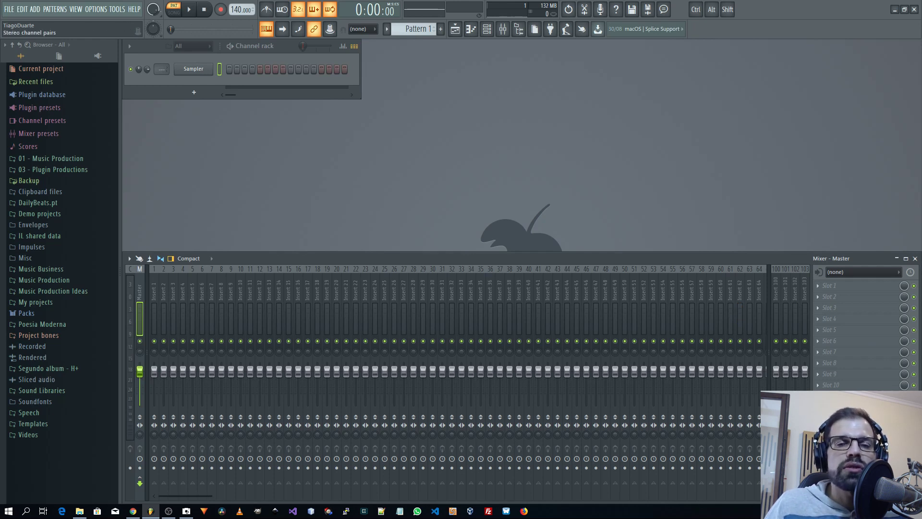
pyautogui.click(145, 292)
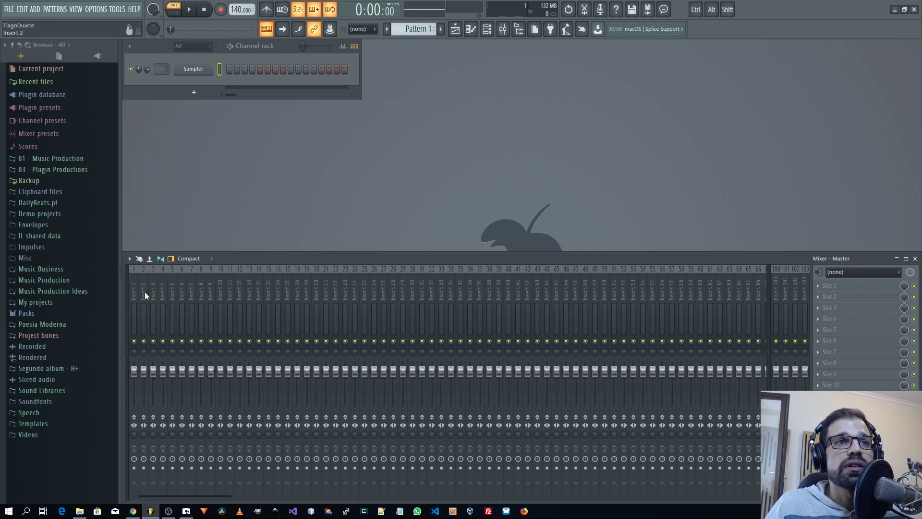
pyautogui.click(127, 288)
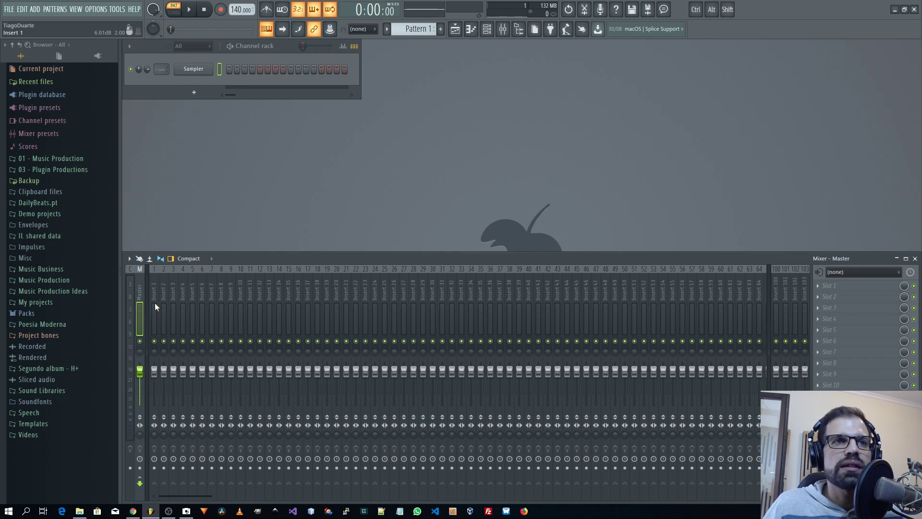
# Set the audio input of mixer Insert 1 to the FL Studio ASIO mono input In 1.
pyautogui.click(152, 288)
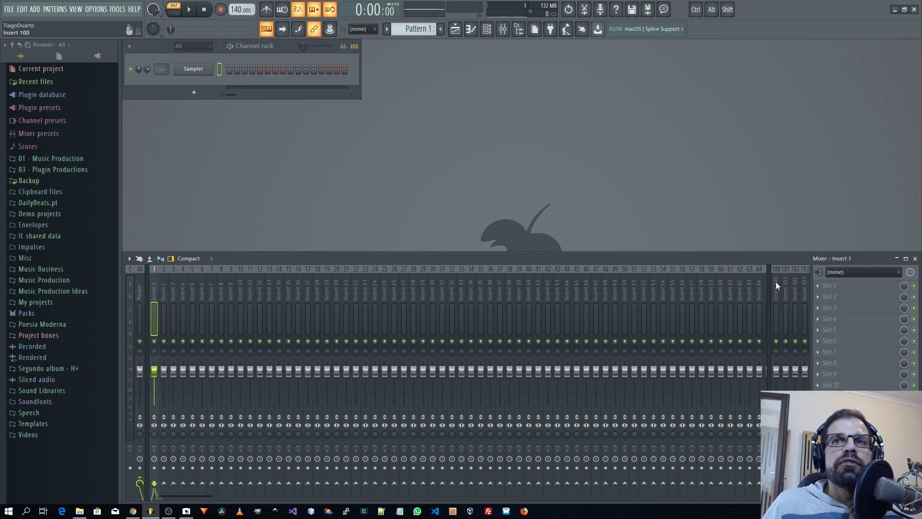
pyautogui.click(847, 272)
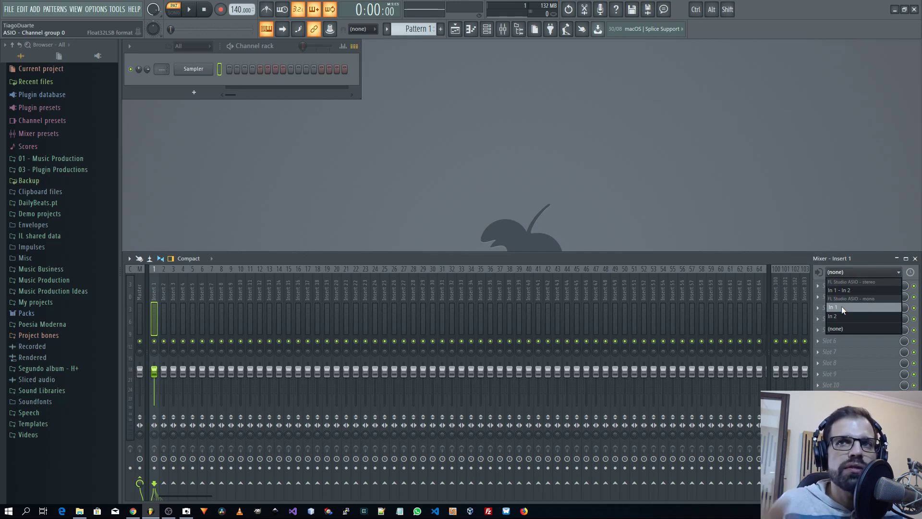
pyautogui.click(840, 307)
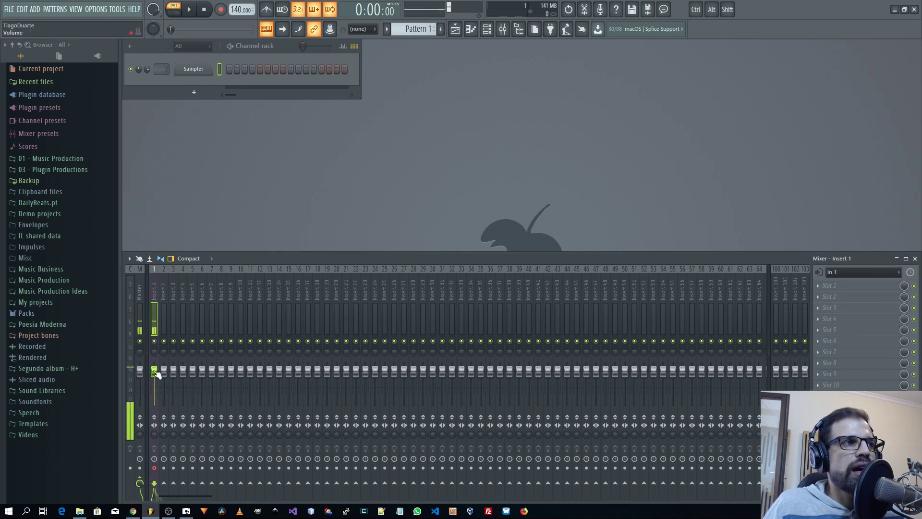
# Test Insert 1's volume fader by lowering and restoring it, and disable the track's routing to Master.
pyautogui.moveTo(156, 374); pyautogui.dragTo(154, 395)
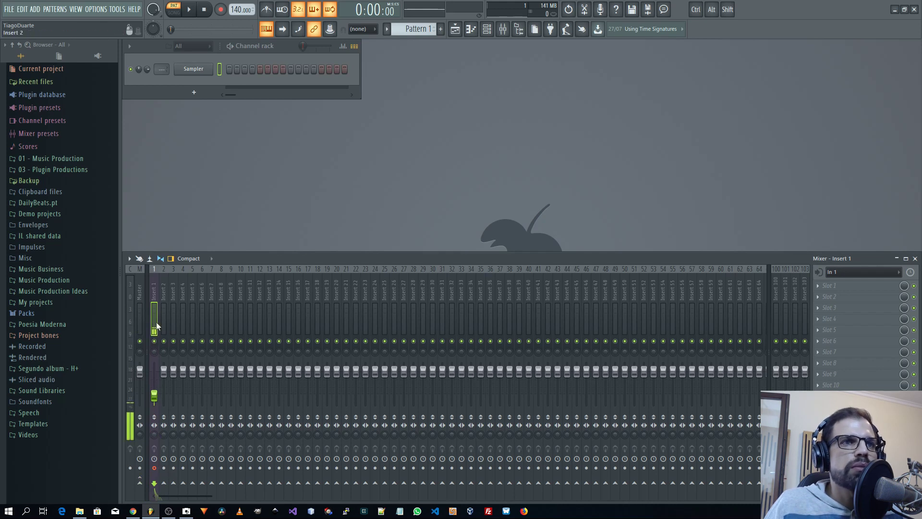
pyautogui.moveTo(154, 395); pyautogui.dragTo(154, 371)
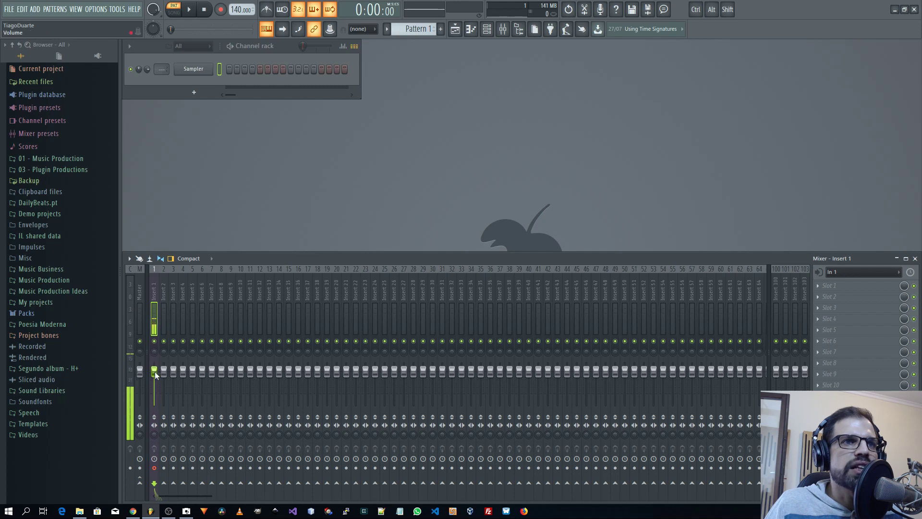
pyautogui.rightClick(155, 370)
pyautogui.press('Escape')
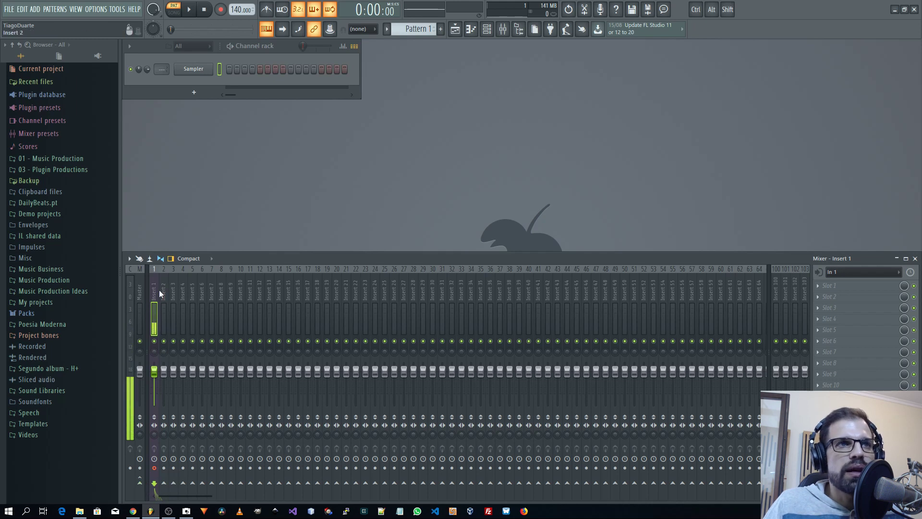
pyautogui.click(140, 483)
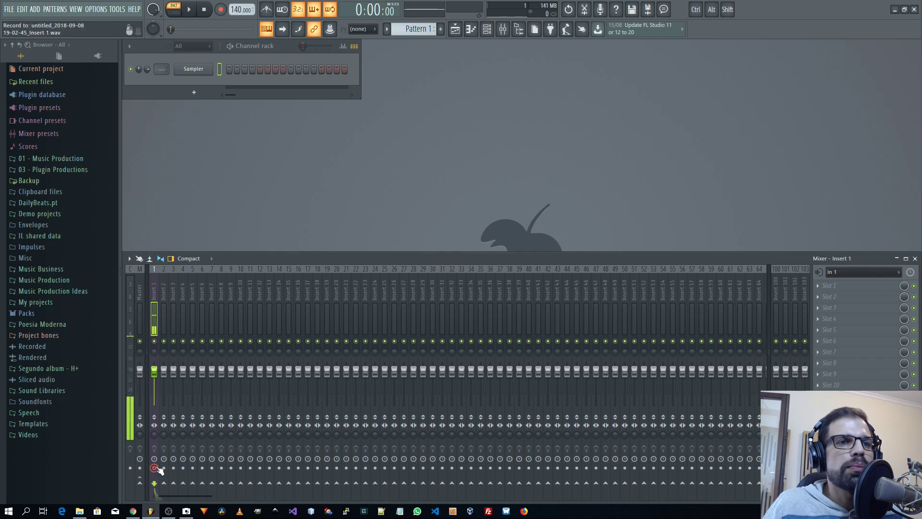
# Record the microphone from the armed mixer track into the playlist as an audio clip, and stop the recording.
pyautogui.click(455, 30)
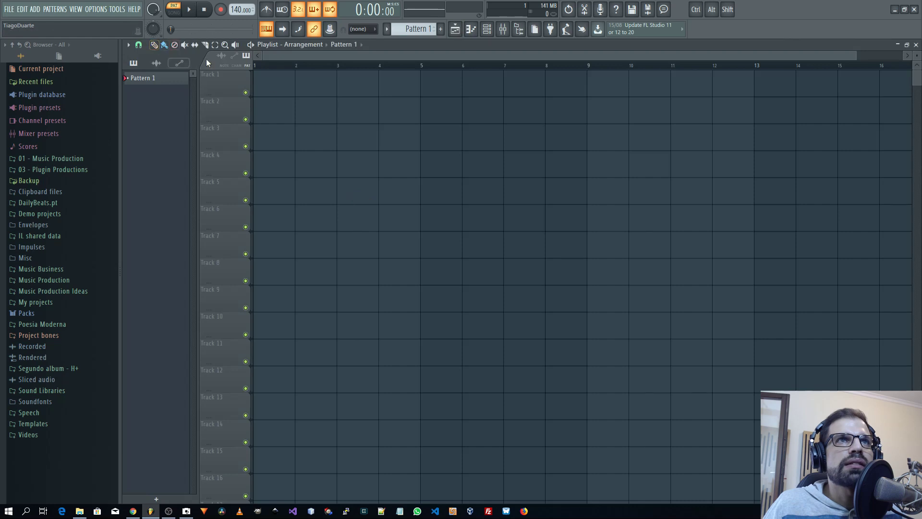
pyautogui.click(224, 11)
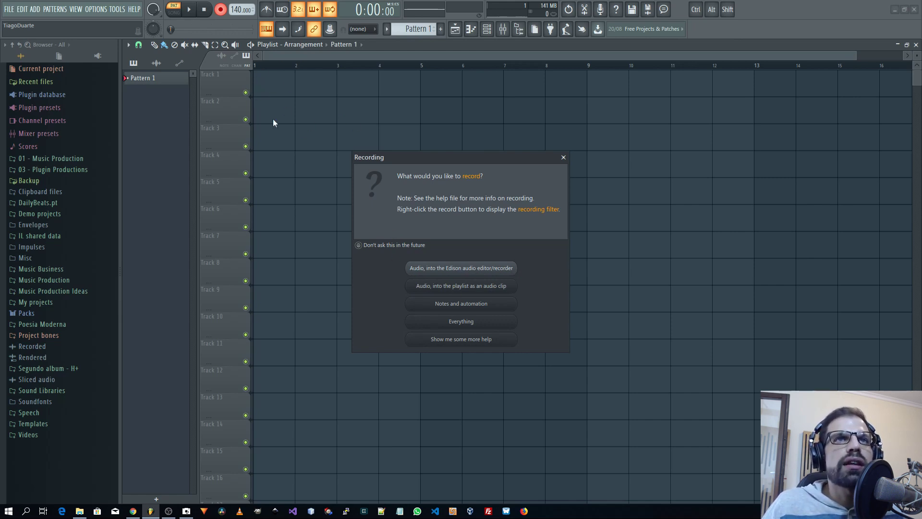
pyautogui.click(478, 288)
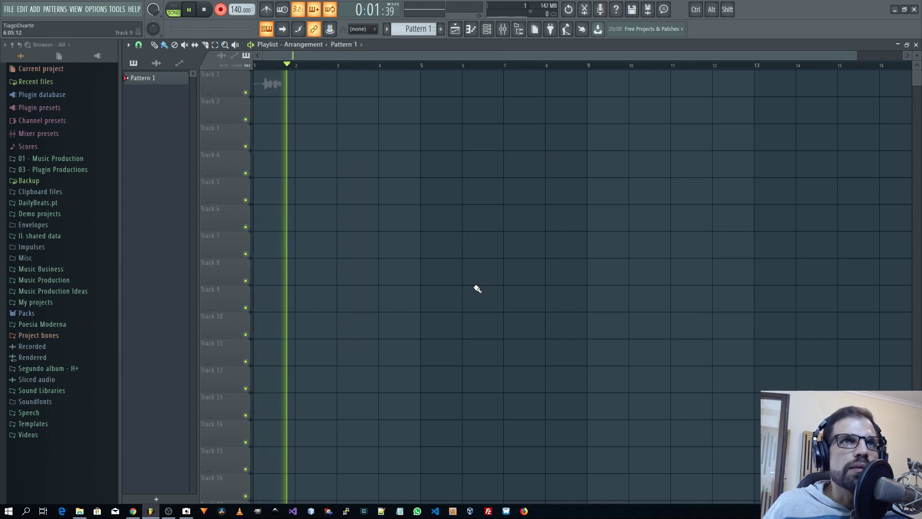
pyautogui.press('space')
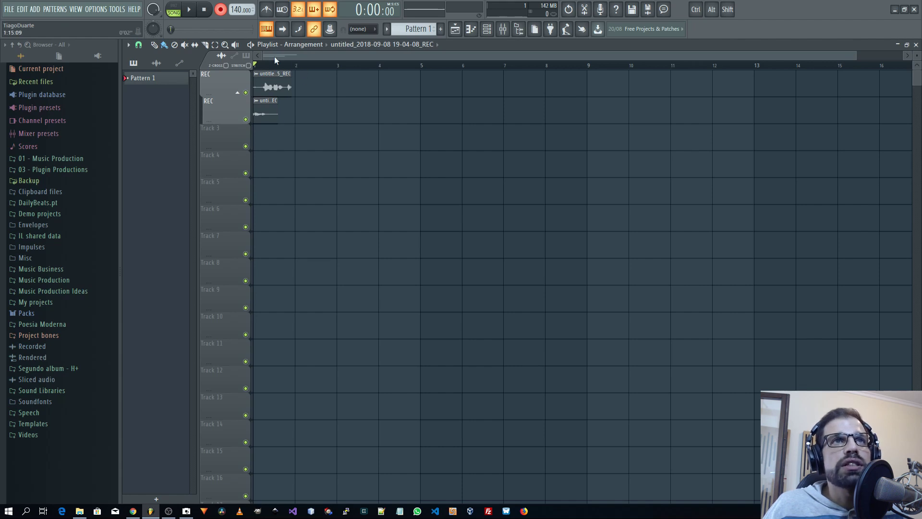
# Move the second recorded clip onto the first REC track, directly after the first clip.
pyautogui.moveTo(267, 113); pyautogui.dragTo(304, 83)
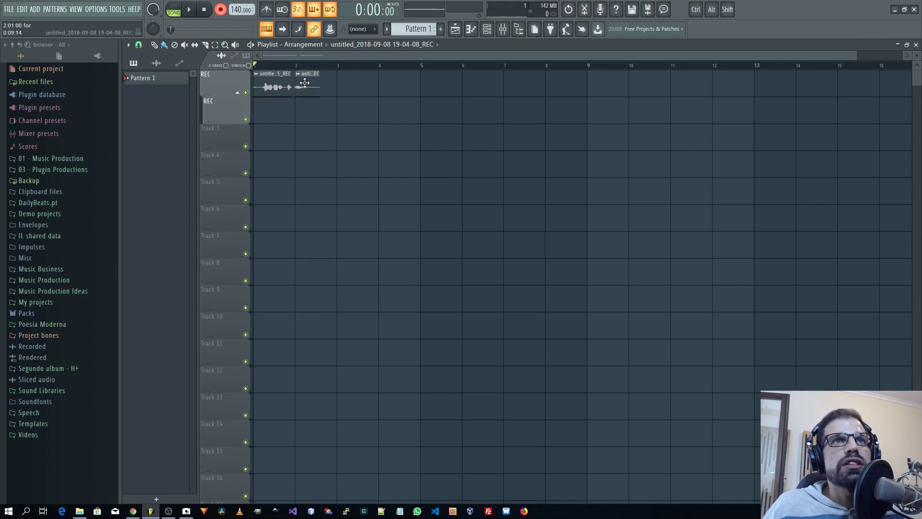
pyautogui.scroll(4, 291, 109)
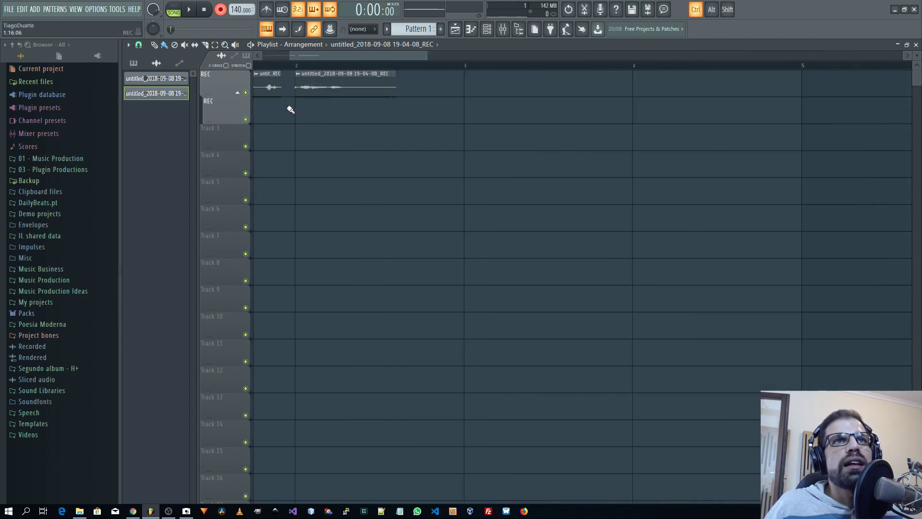
pyautogui.scroll(3, 290, 110)
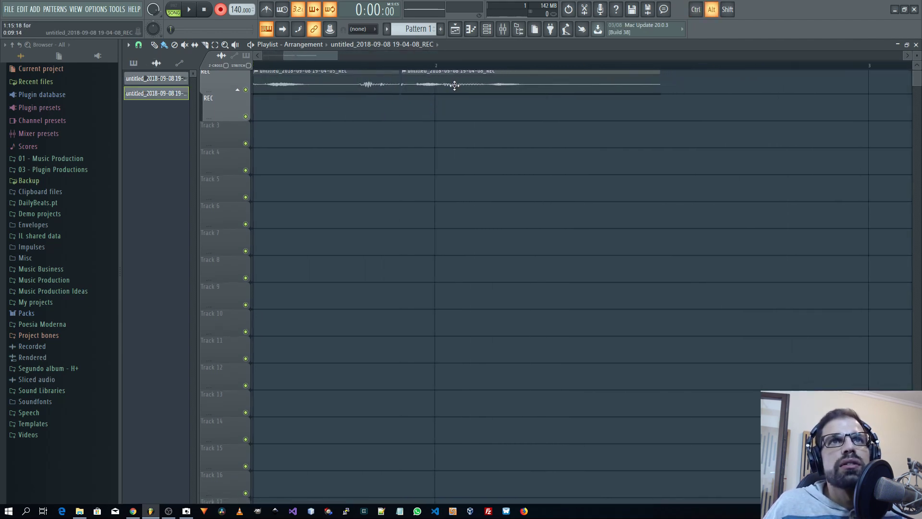
pyautogui.scroll(-3, 399, 128)
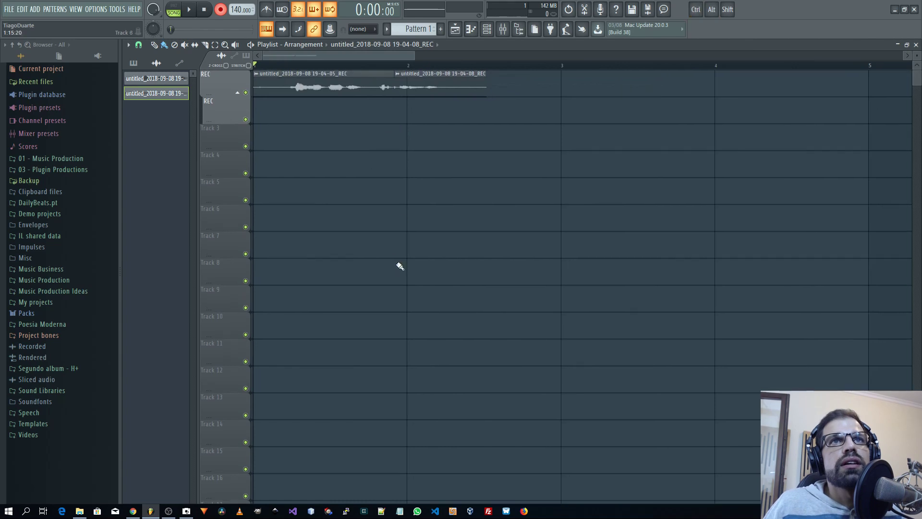
# Turn off blend recording and loop recording.
pyautogui.click(310, 12)
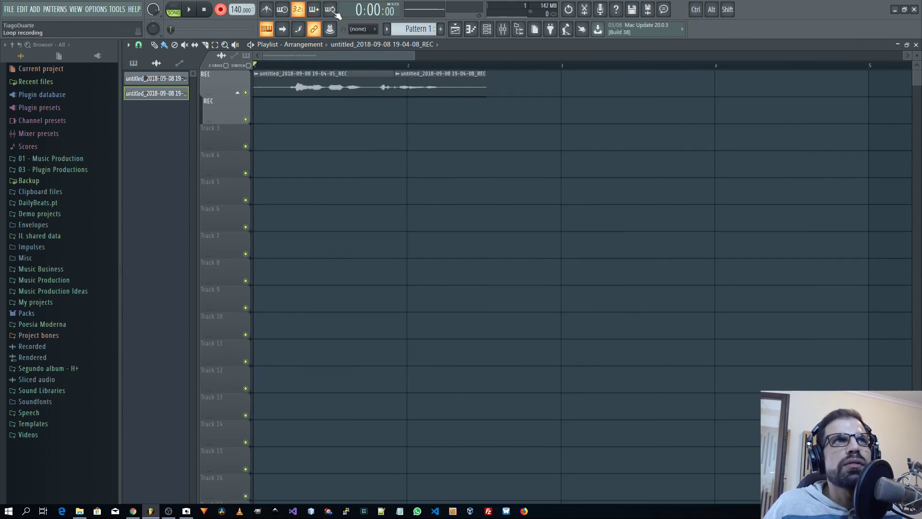
pyautogui.click(336, 12)
pyautogui.click(334, 13)
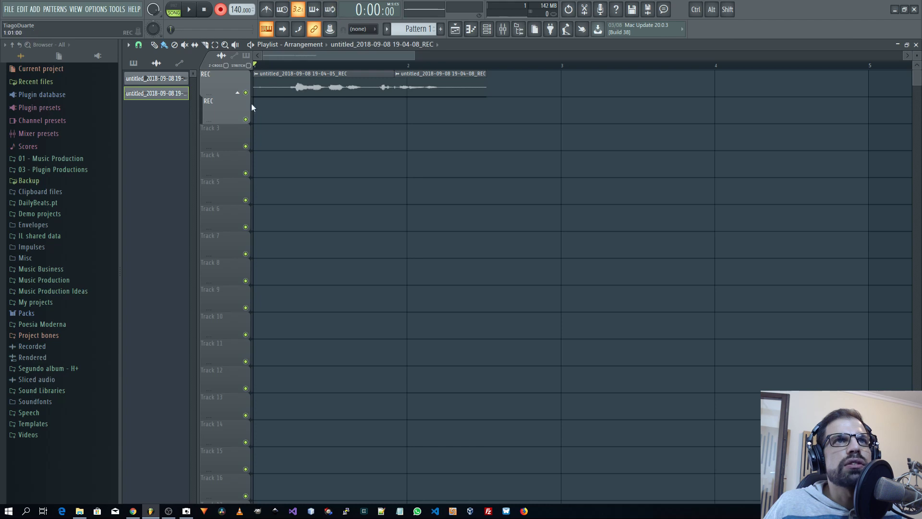
# Disarm recording, play back the recorded clips in the playlist, and stop playback.
pyautogui.click(219, 11)
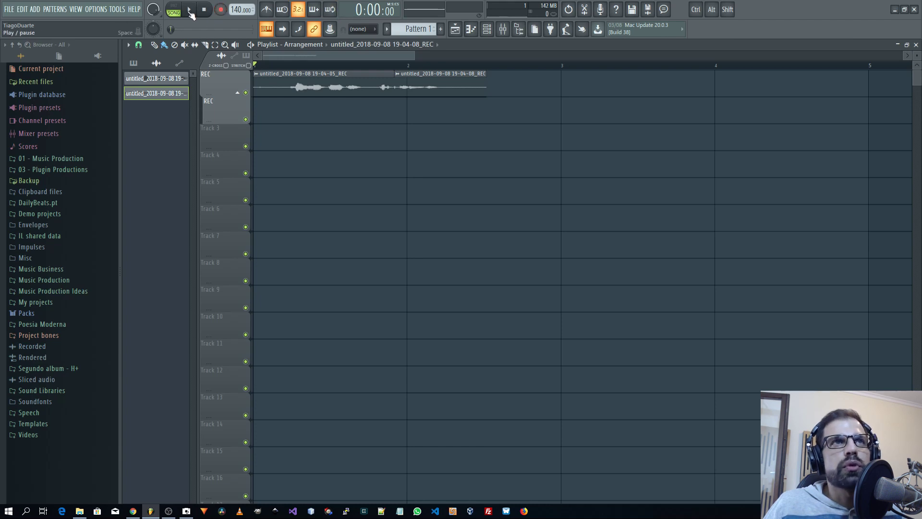
pyautogui.click(189, 10)
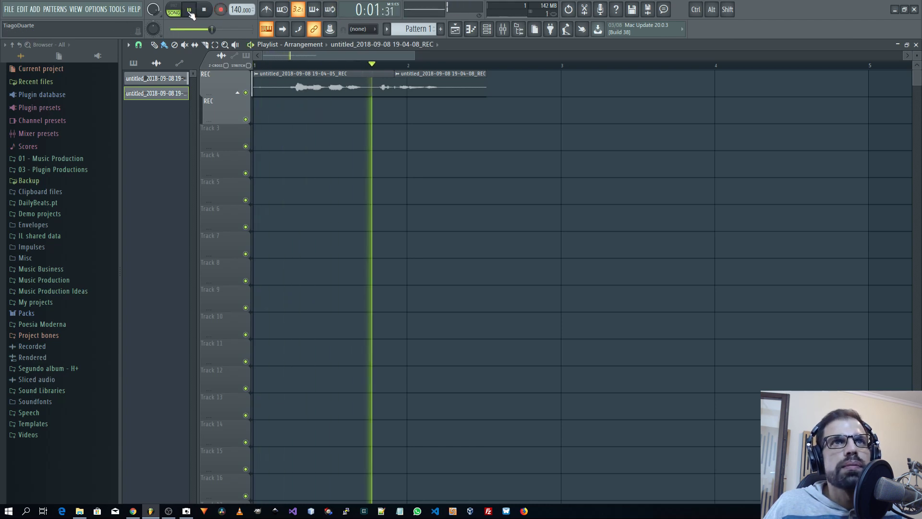
pyautogui.press('space')
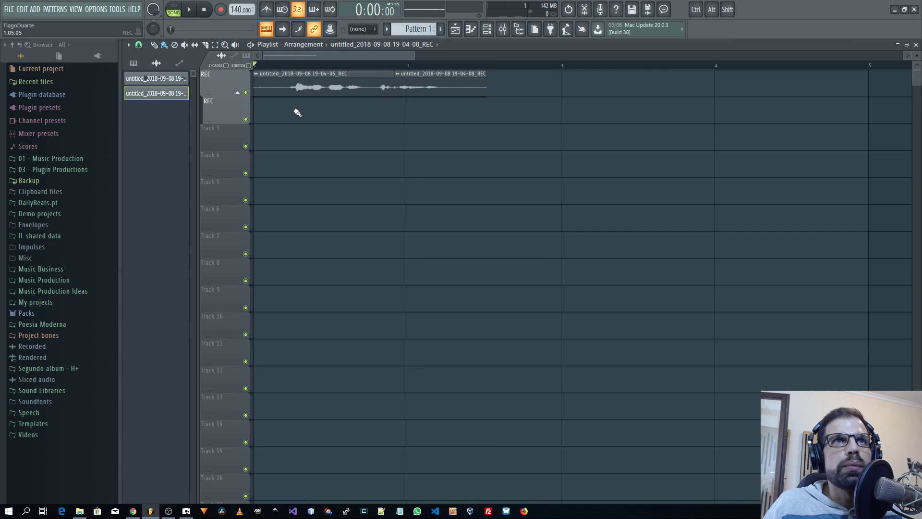
pyautogui.scroll(-2, 530, 119)
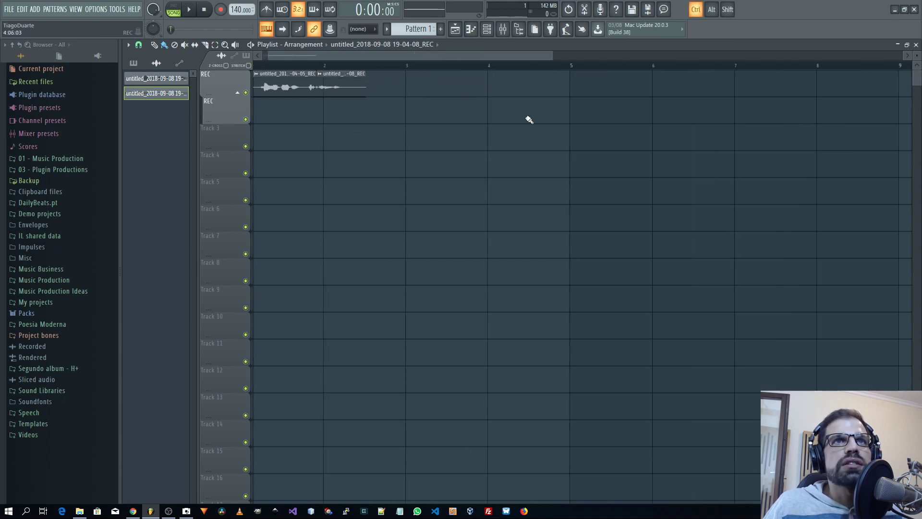
# Mute both REC tracks in the playlist.
pyautogui.click(916, 44)
pyautogui.click(455, 30)
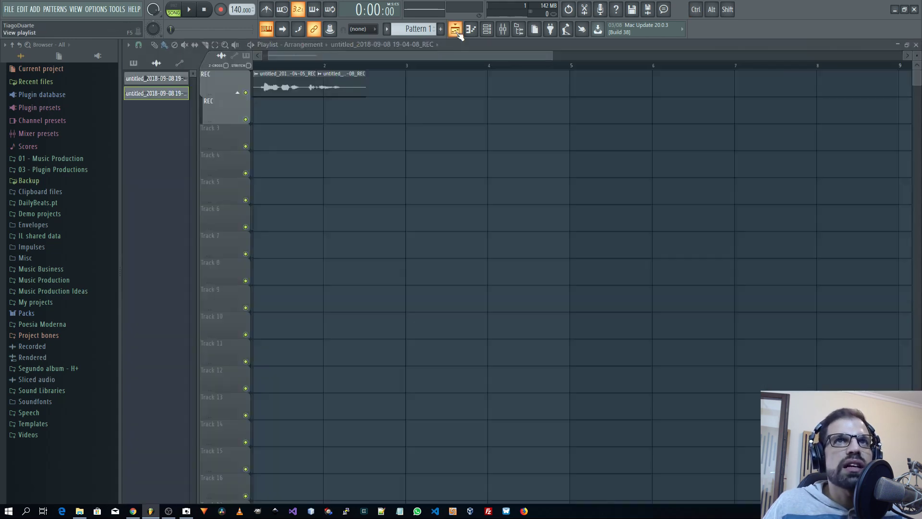
pyautogui.click(246, 93)
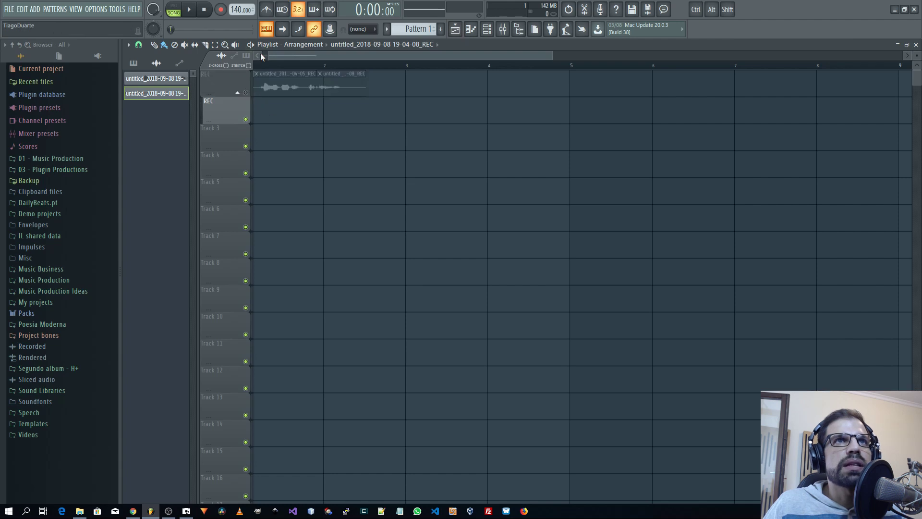
pyautogui.click(245, 119)
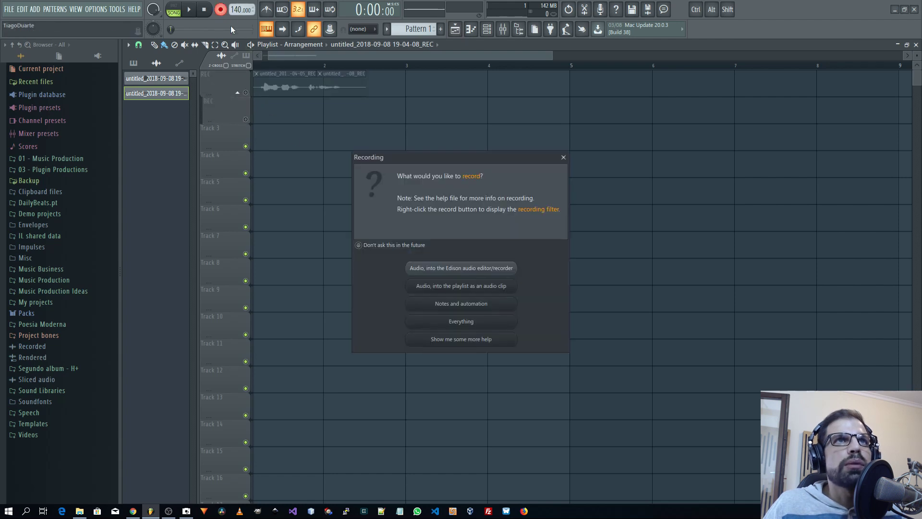
# Record a new microphone take into the playlist as an audio clip, and stop the recording.
pyautogui.click(221, 10)
pyautogui.click(466, 286)
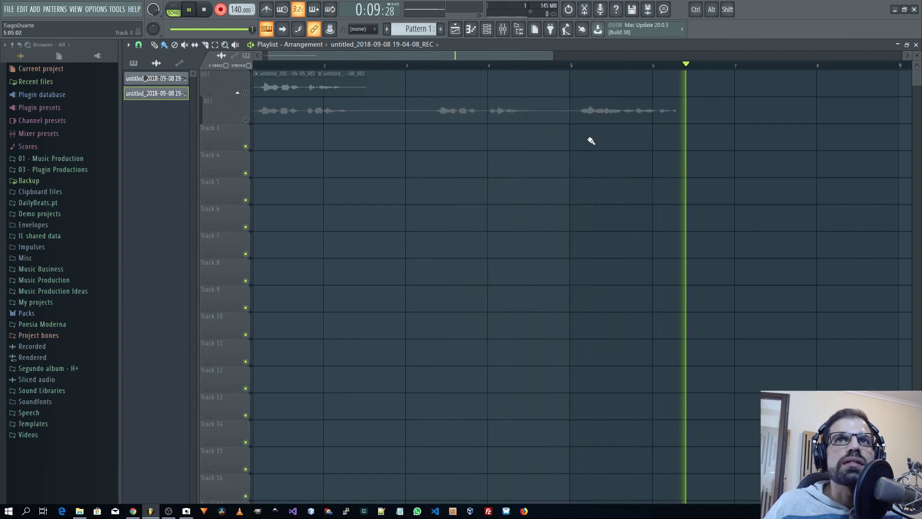
pyautogui.click(205, 13)
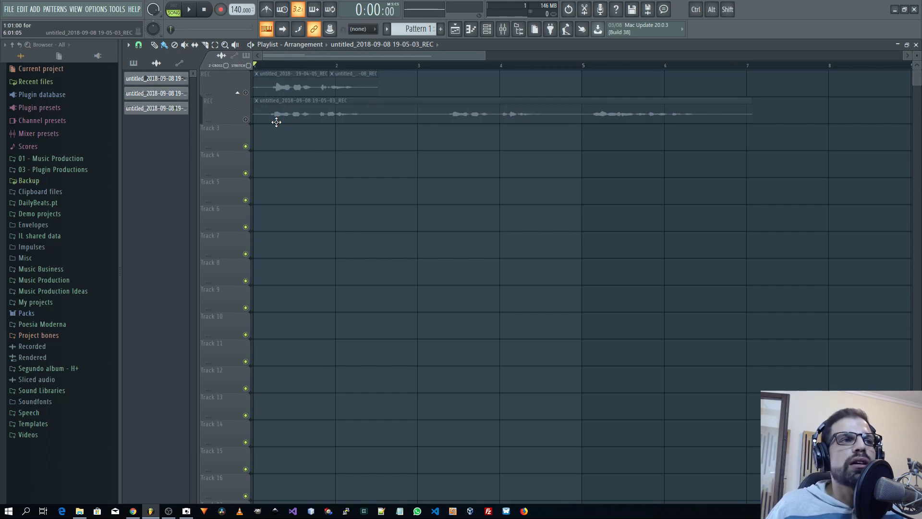
# Unmute the second REC track, play back its newly recorded clip, and stop playback.
pyautogui.rightClick(250, 121)
pyautogui.click(245, 120)
pyautogui.press('space')
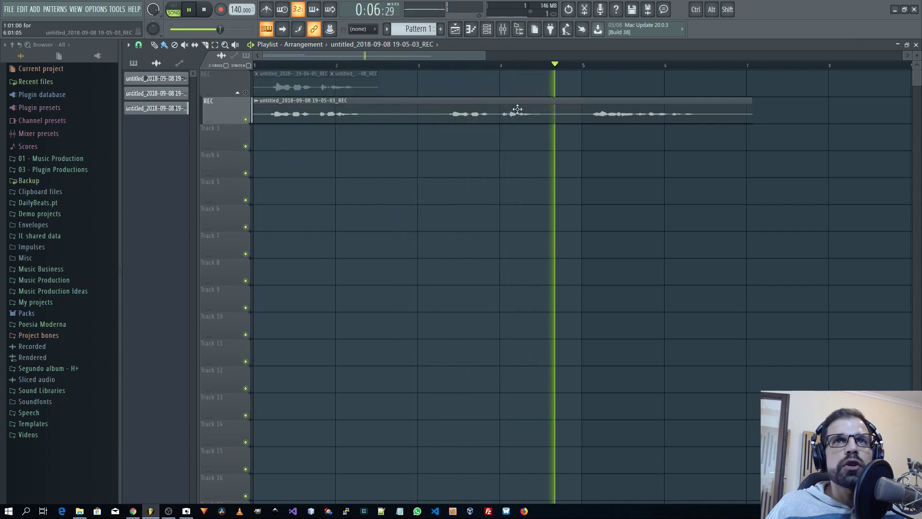
pyautogui.press('space')
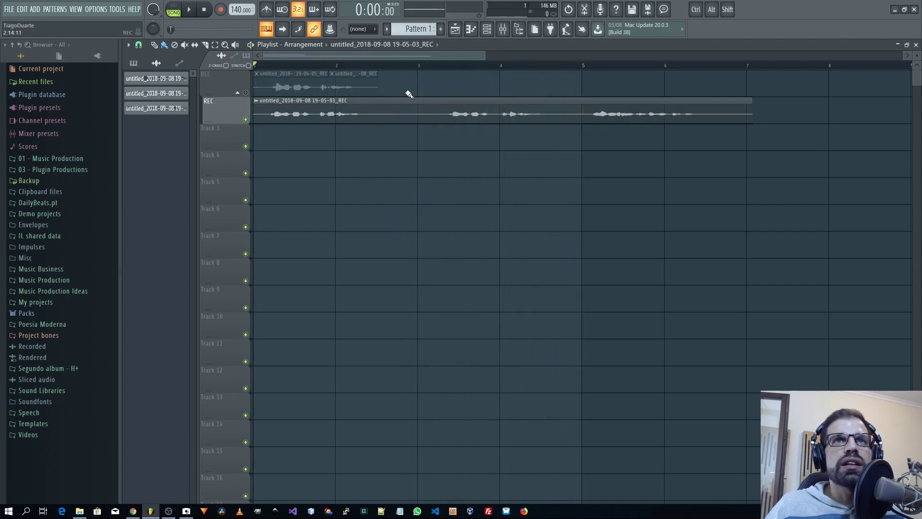
pyautogui.press('space')
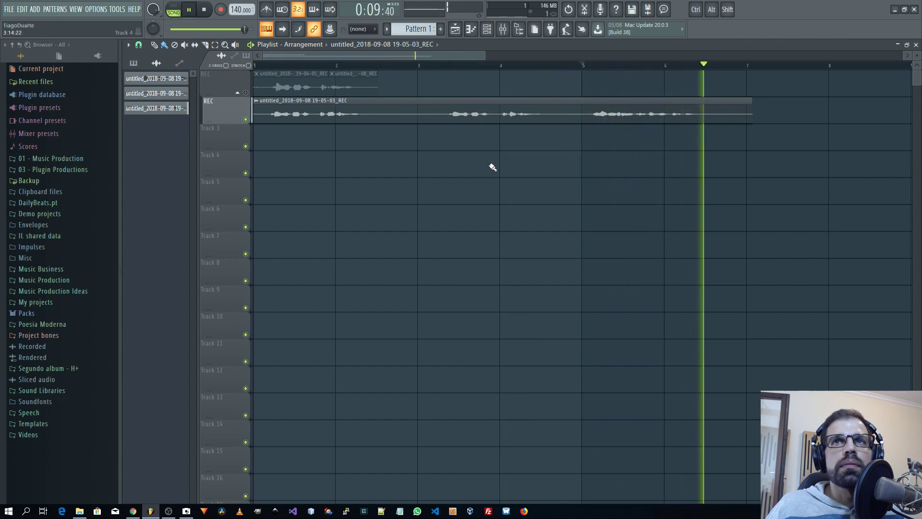
pyautogui.press('space')
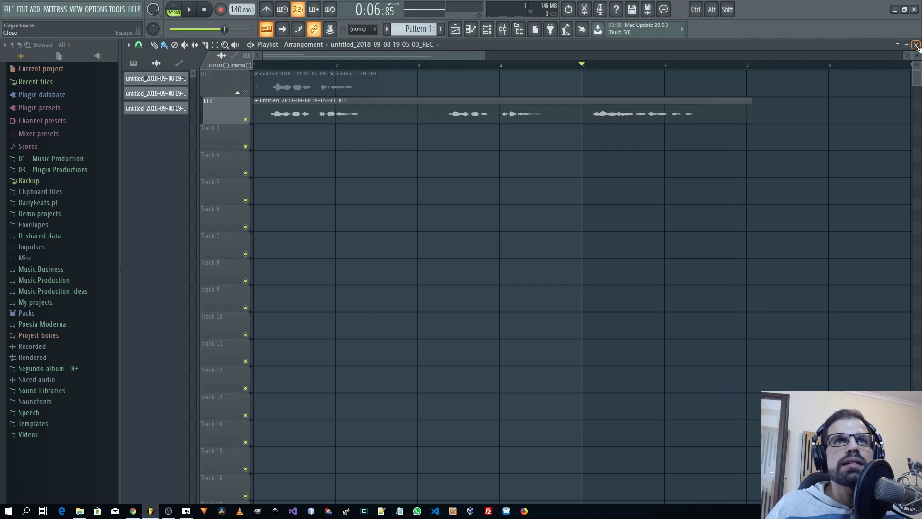
# Close the playlist and route the three recorded clips' channels to the Master mixer track.
pyautogui.scroll(-3, 660, 148)
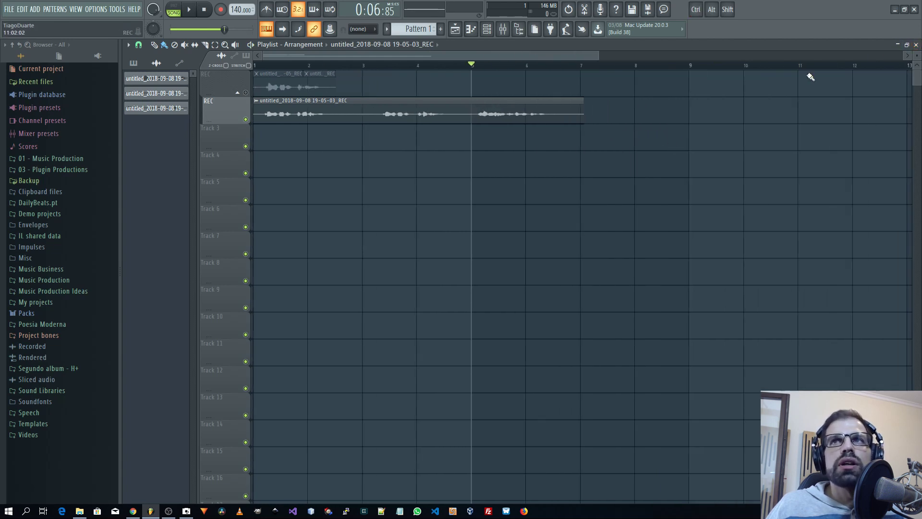
pyautogui.click(914, 45)
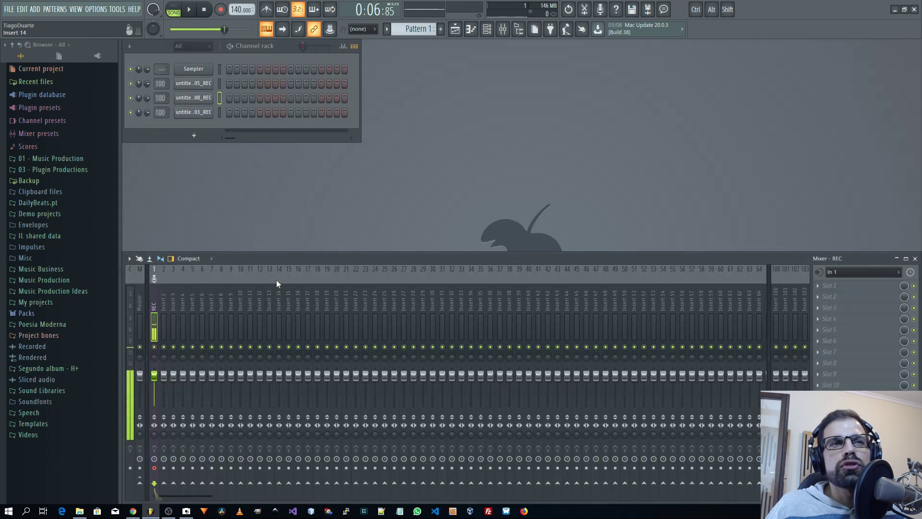
pyautogui.click(241, 323)
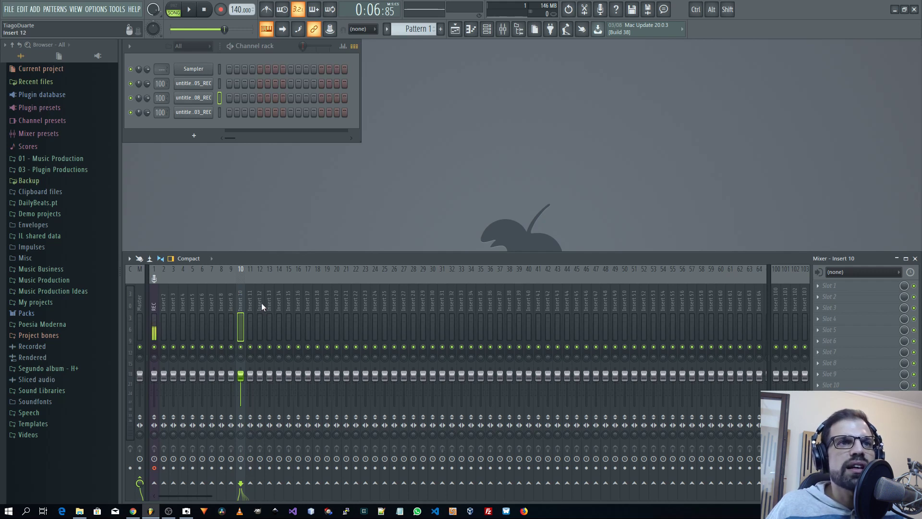
pyautogui.click(155, 307)
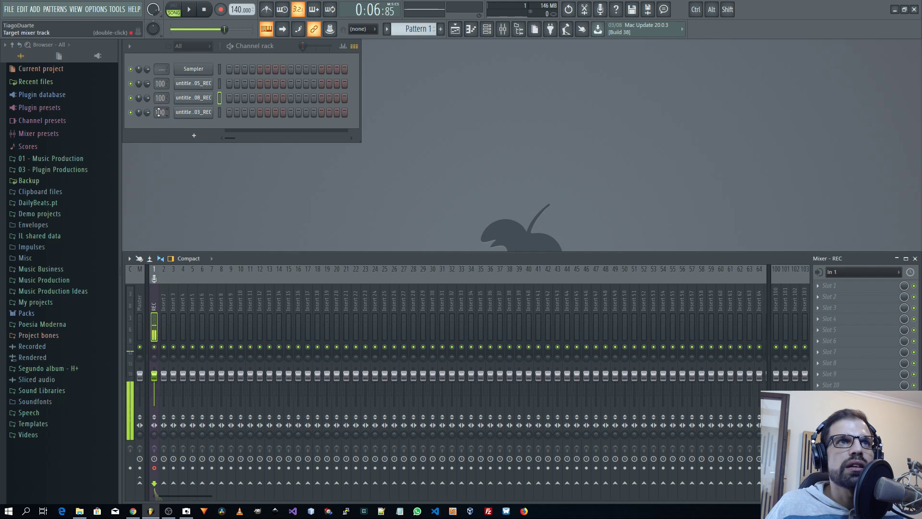
pyautogui.moveTo(158, 111); pyautogui.dragTo(159, 164)
pyautogui.moveTo(164, 99); pyautogui.dragTo(207, 224)
pyautogui.moveTo(165, 113); pyautogui.dragTo(160, 112)
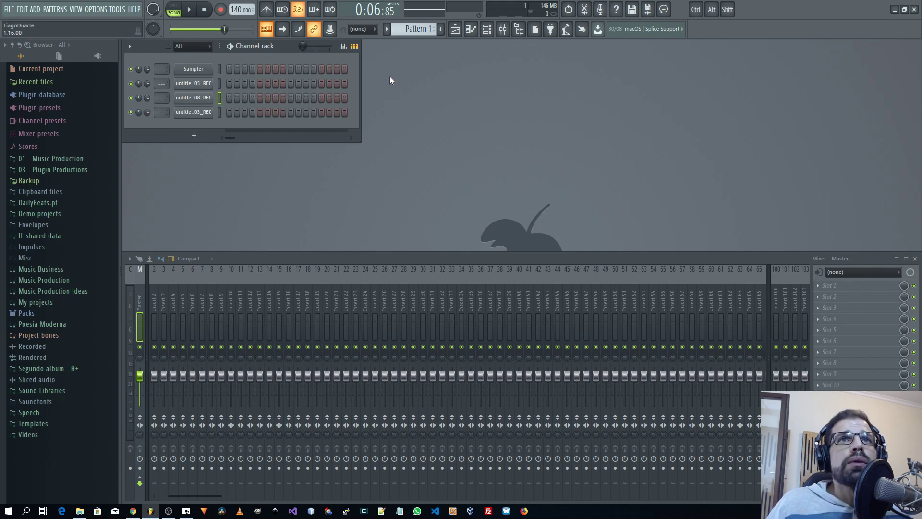
# Examine the enlarged waveform of the latest recorded clip in the playlist, and close the playlist.
pyautogui.click(455, 29)
pyautogui.keyDown('ctrl'); pyautogui.rightClick(379, 230); pyautogui.keyUp('ctrl')
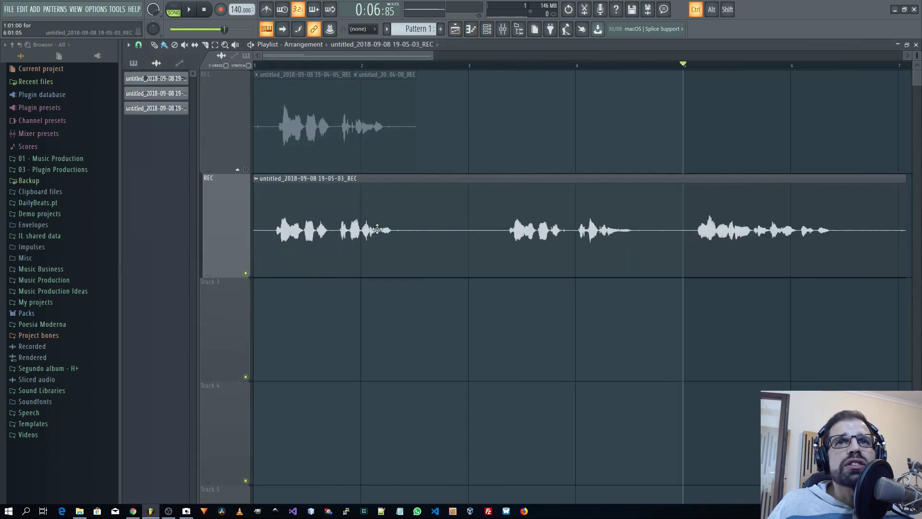
pyautogui.scroll(-4, 450, 76)
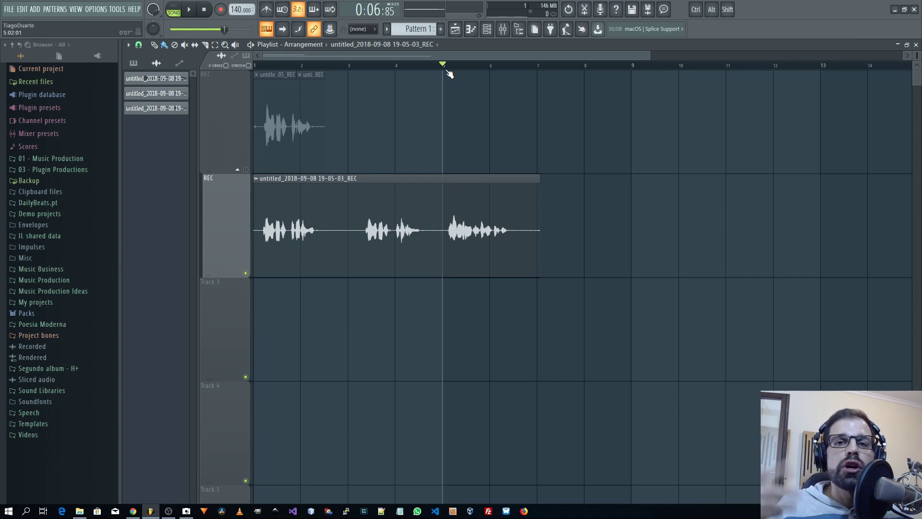
pyautogui.click(915, 44)
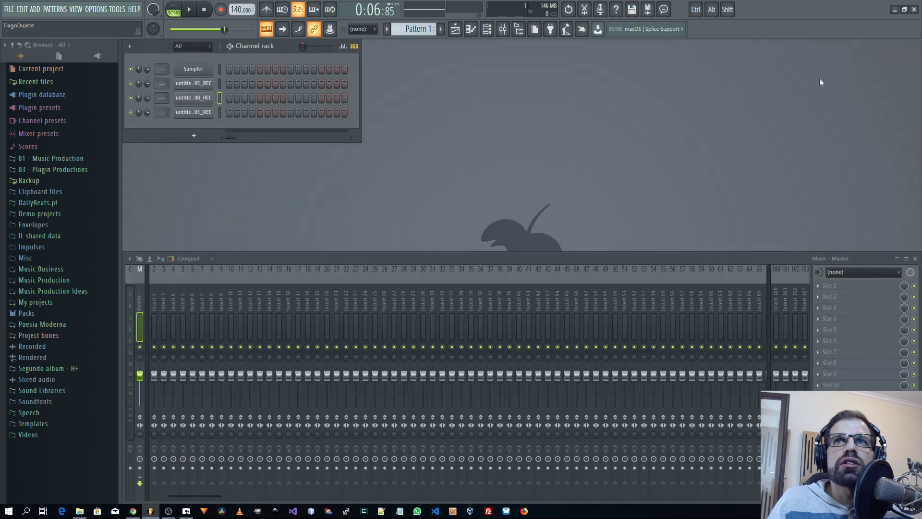
# Set the audio input source of mixer track Insert 2 to the mono input In 2.
pyautogui.click(156, 325)
pyautogui.scroll(1, 166, 294)
pyautogui.click(157, 307)
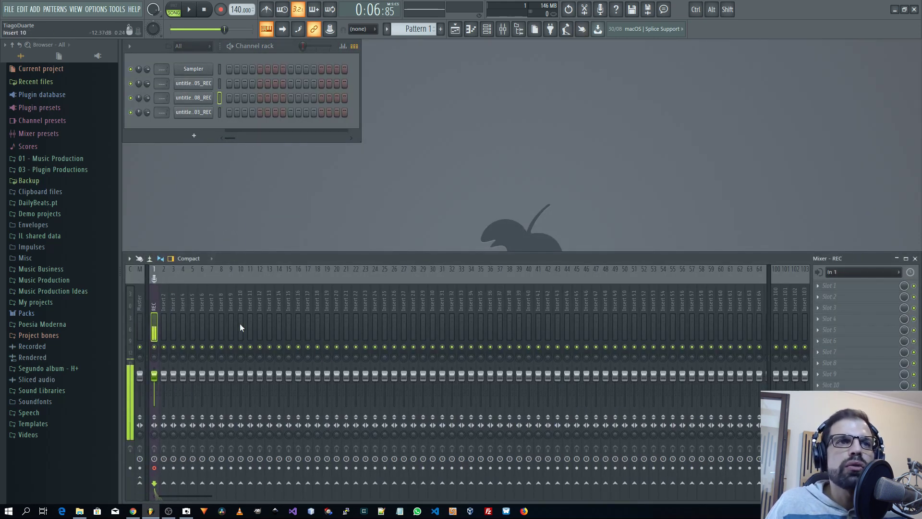
pyautogui.click(165, 300)
pyautogui.click(846, 274)
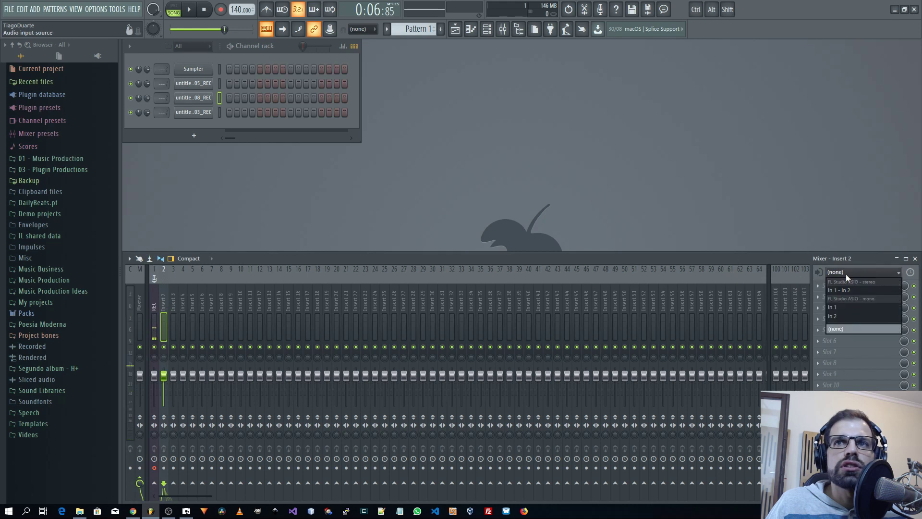
pyautogui.click(846, 316)
# Check the audio inputs offered for Insert 3, and compare the input assignments of the REC and Insert 2 mixer tracks.
pyautogui.click(172, 301)
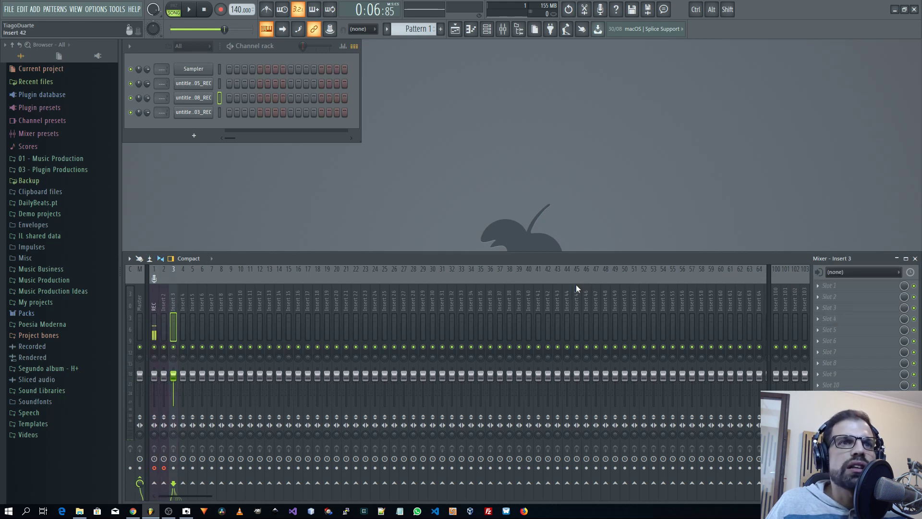
pyautogui.click(875, 277)
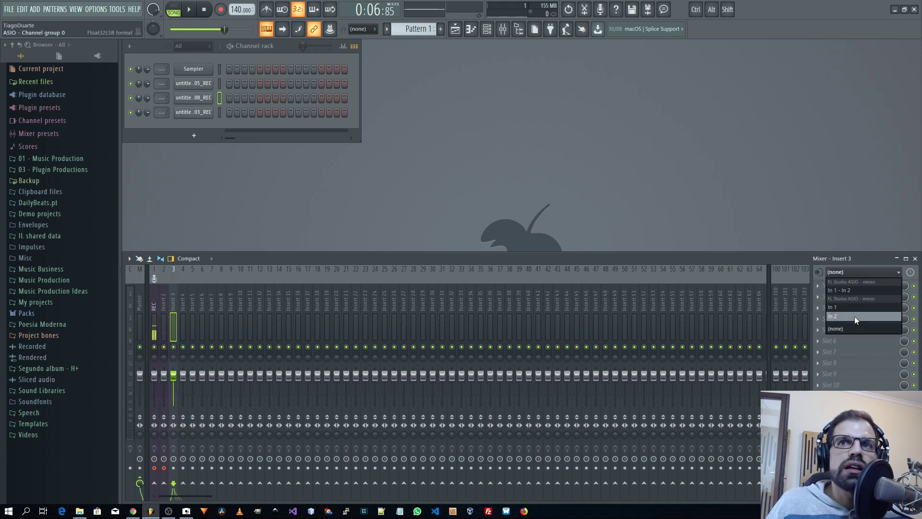
pyautogui.click(283, 267)
pyautogui.click(180, 290)
pyautogui.click(171, 289)
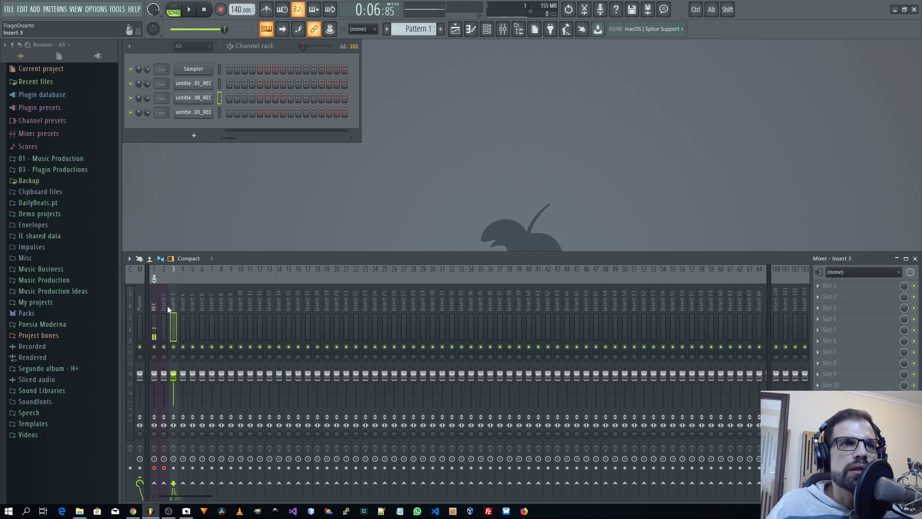
pyautogui.click(163, 302)
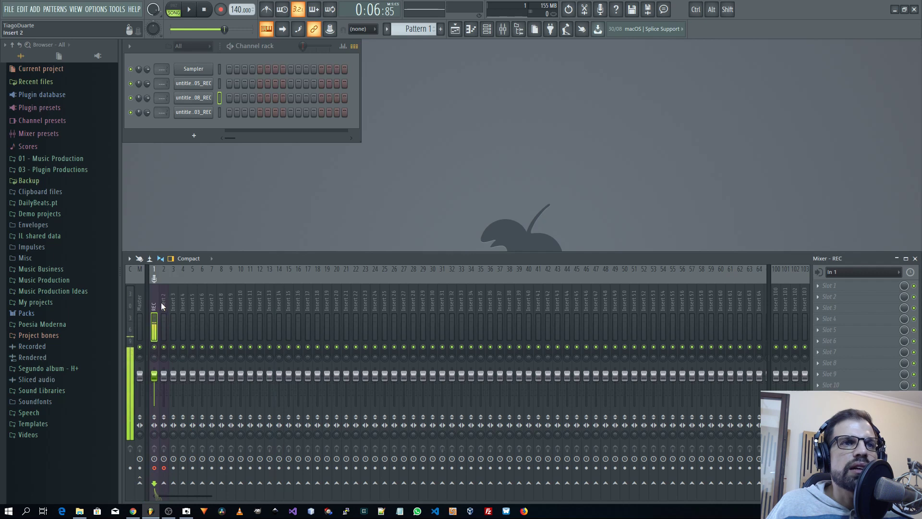
pyautogui.click(157, 305)
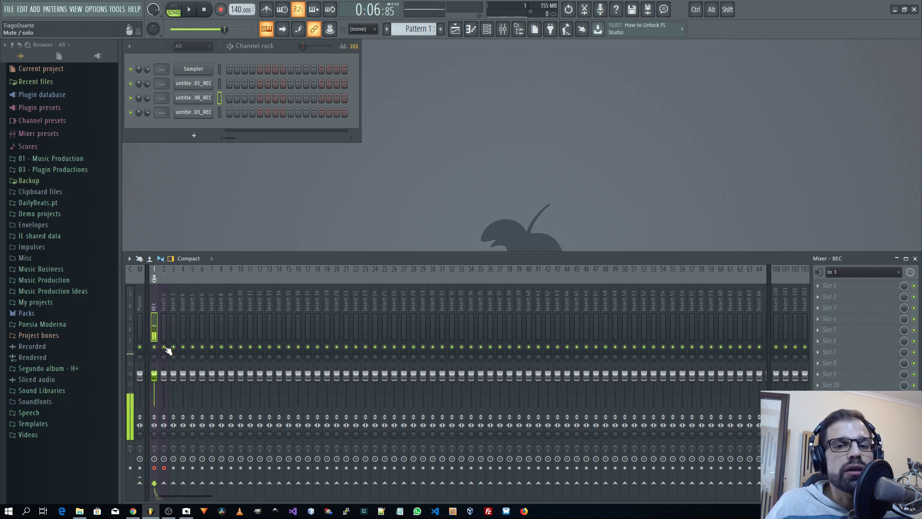
pyautogui.click(162, 299)
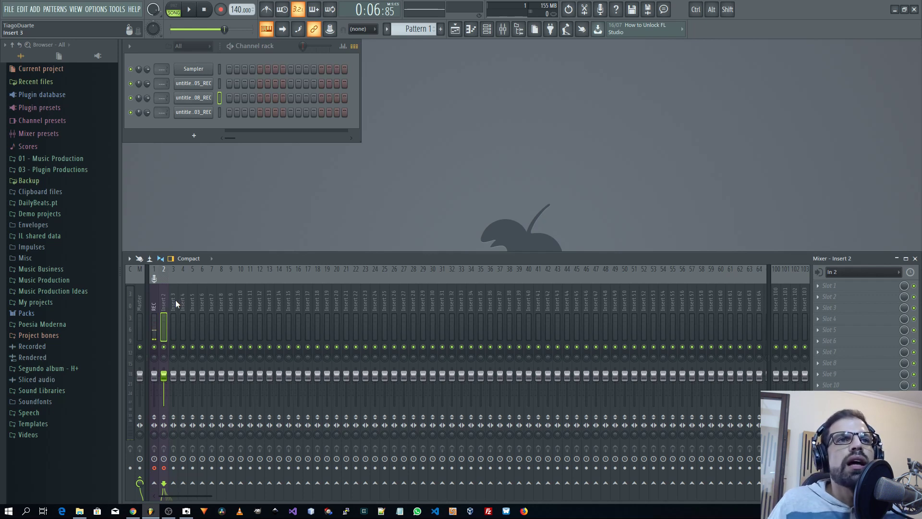
# Show the playlist, view the AudioBox USB settings in Universal Control, and close that window.
pyautogui.click(455, 28)
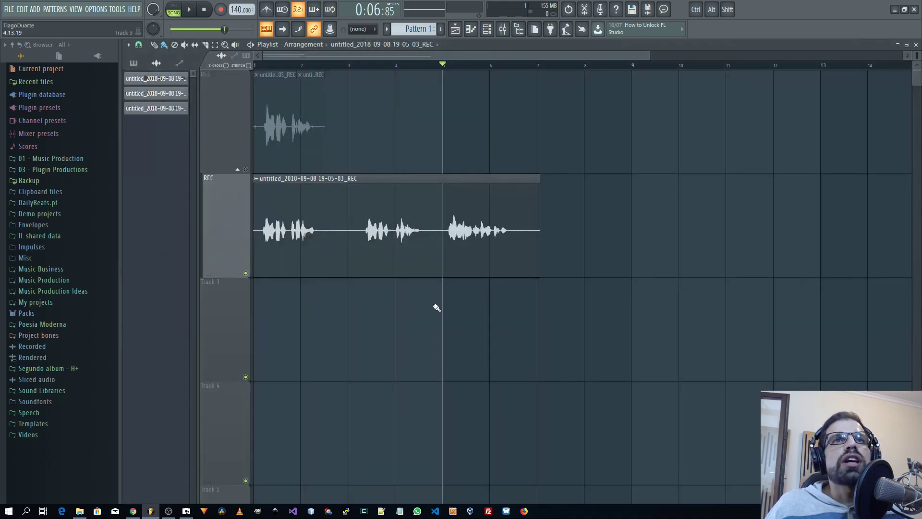
pyautogui.scroll(1, 434, 307)
pyautogui.scroll(1, 530, 327)
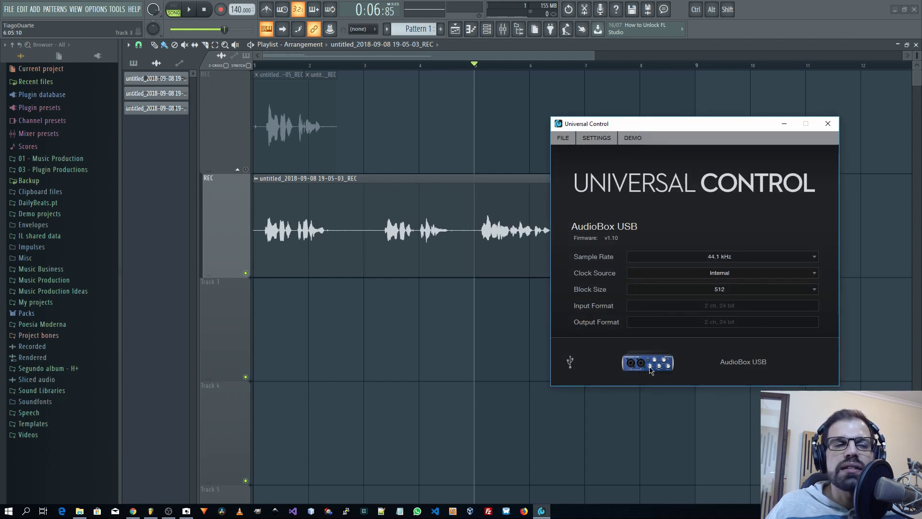
pyautogui.click(828, 124)
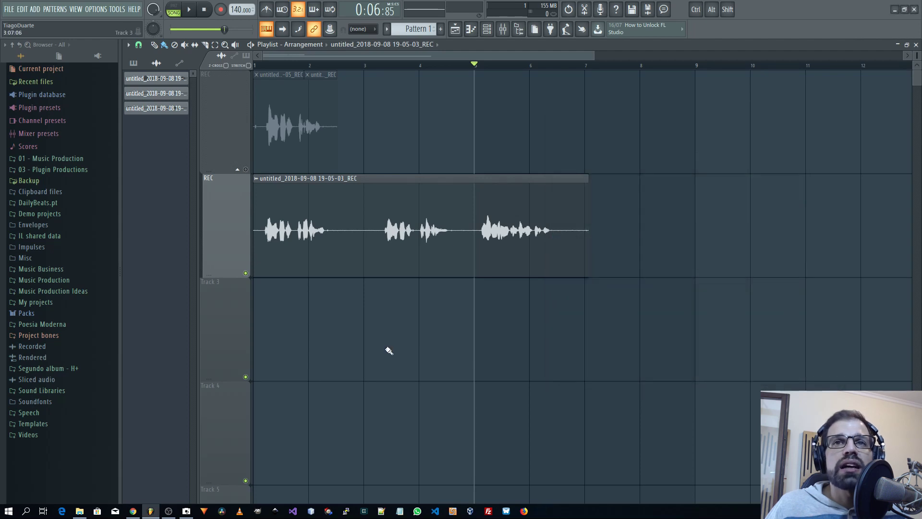